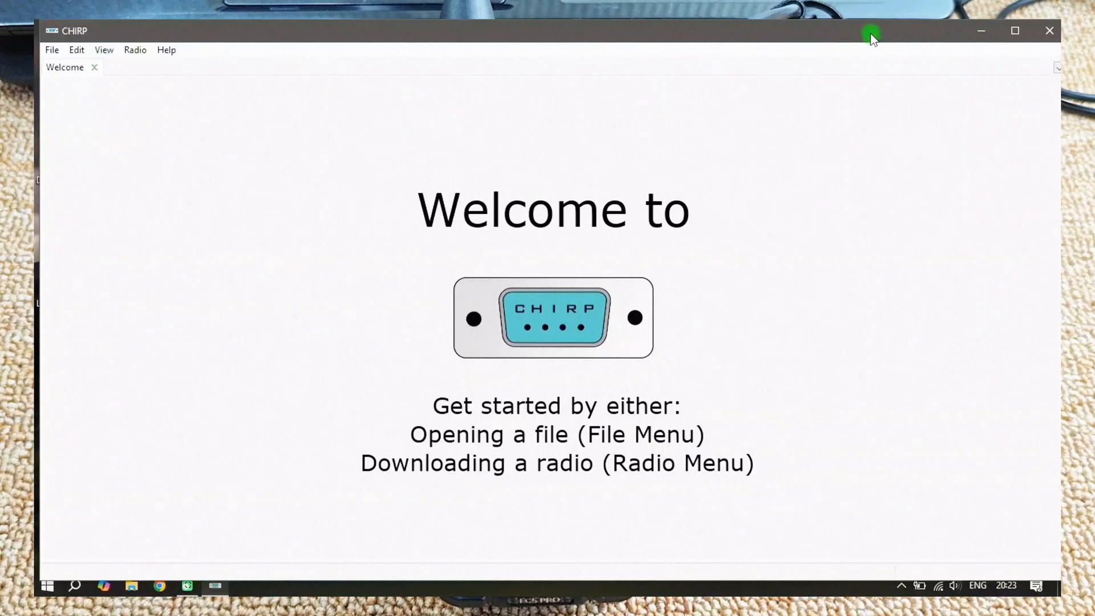
Enable Developer Mode, accepting the danger warning and acknowledging the restart notice
left_click(1019, 36)
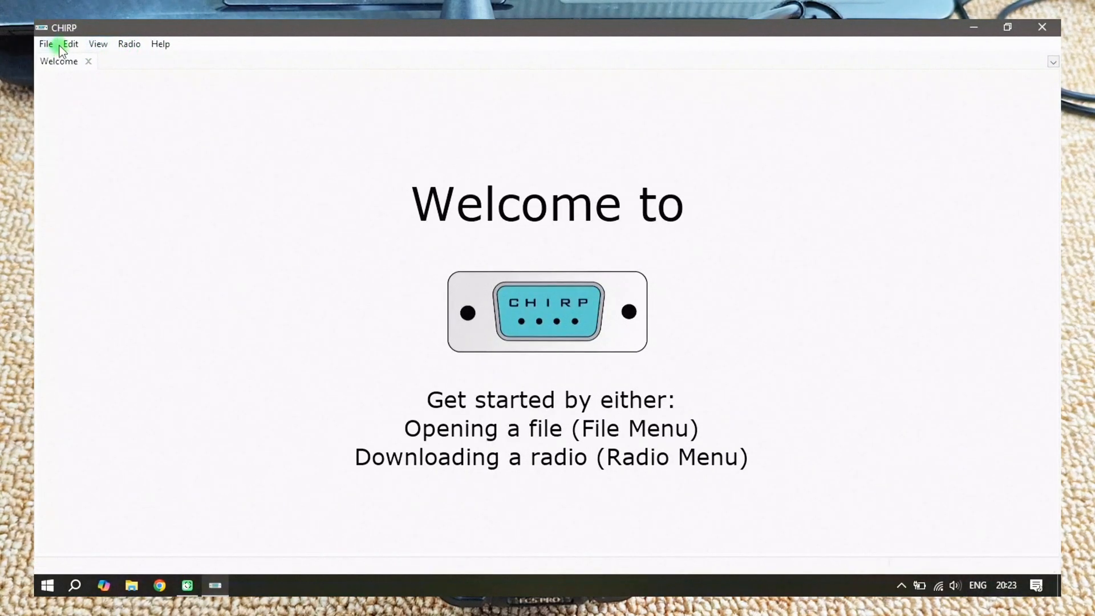
left_click(155, 45)
left_click(166, 78)
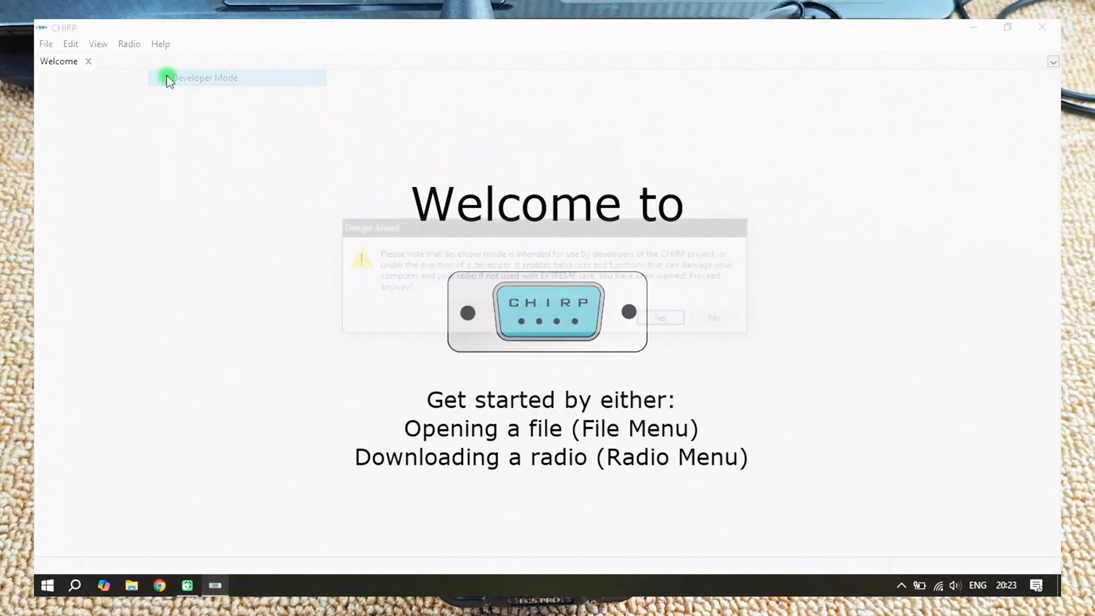
left_click(676, 316)
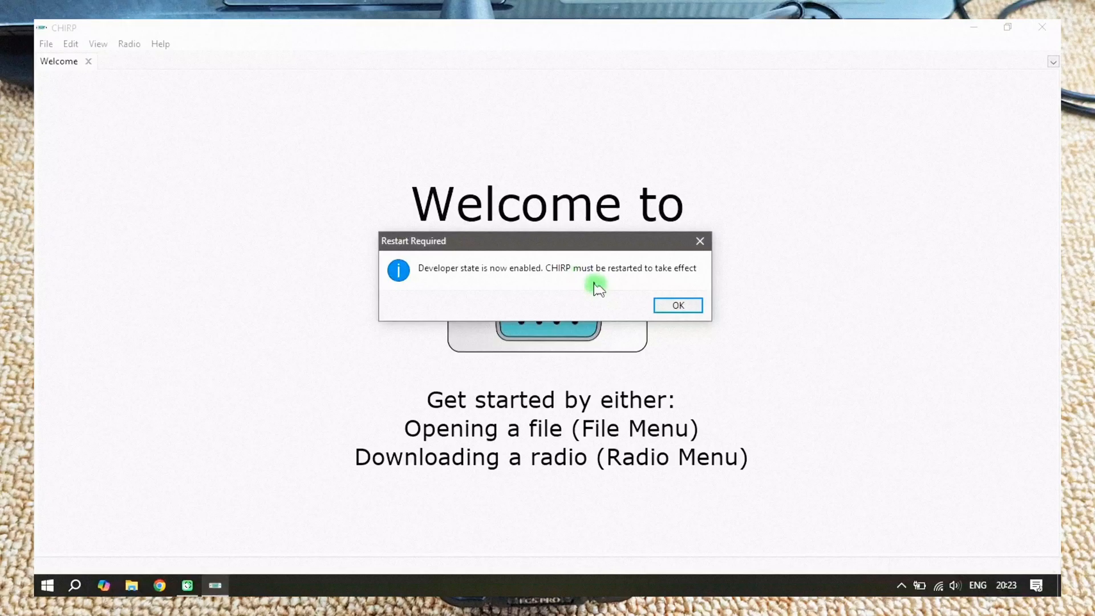
left_click(666, 306)
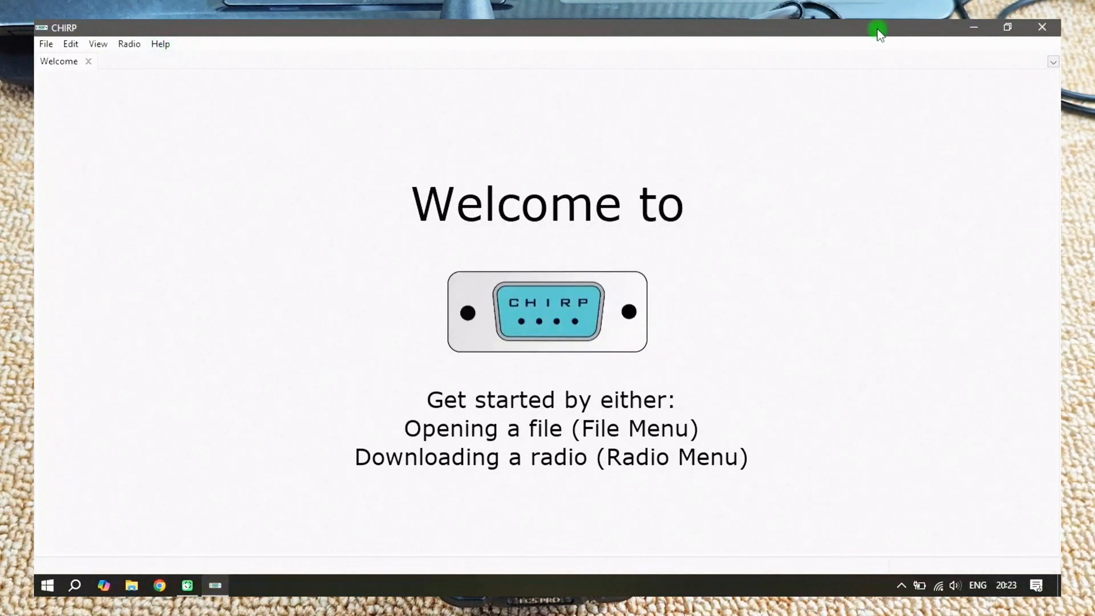
Restart CHIRP in a maximized window and check the Developer Mode option
left_click(1041, 27)
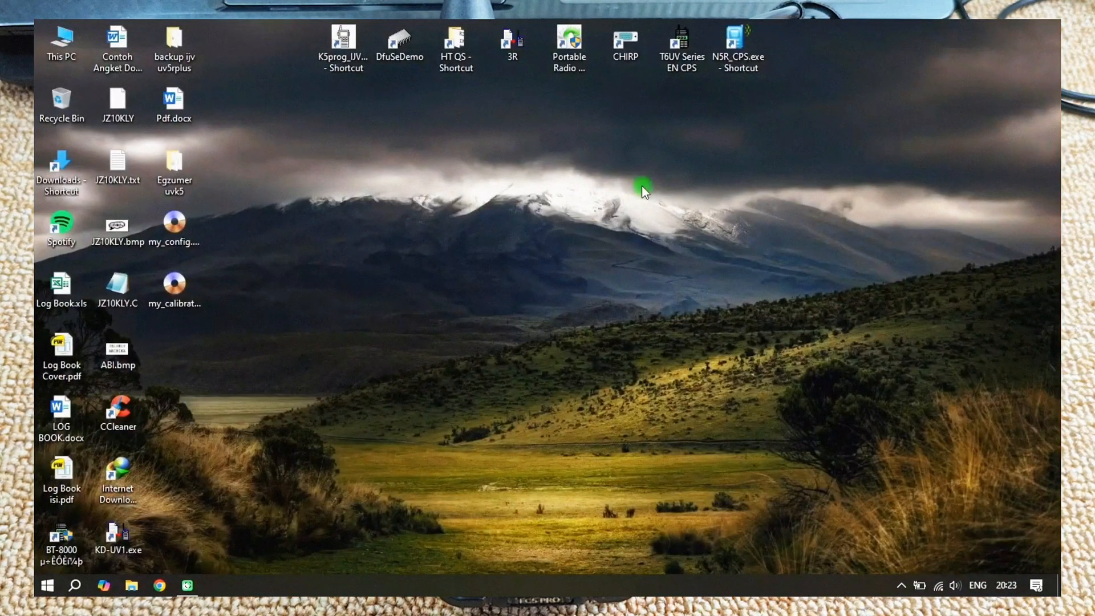
double_click(624, 45)
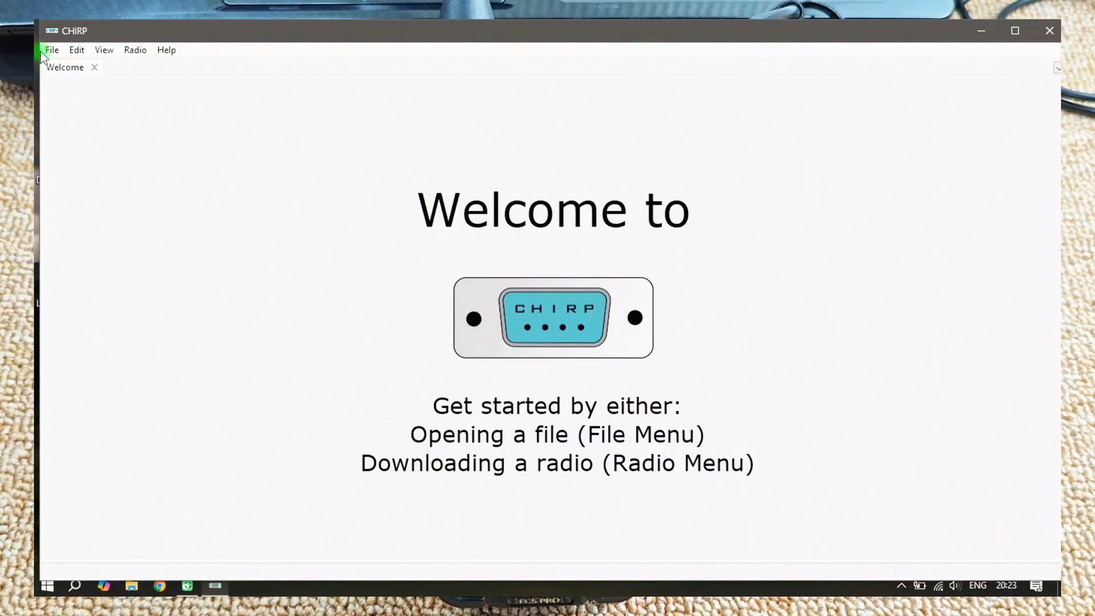
double_click(908, 39)
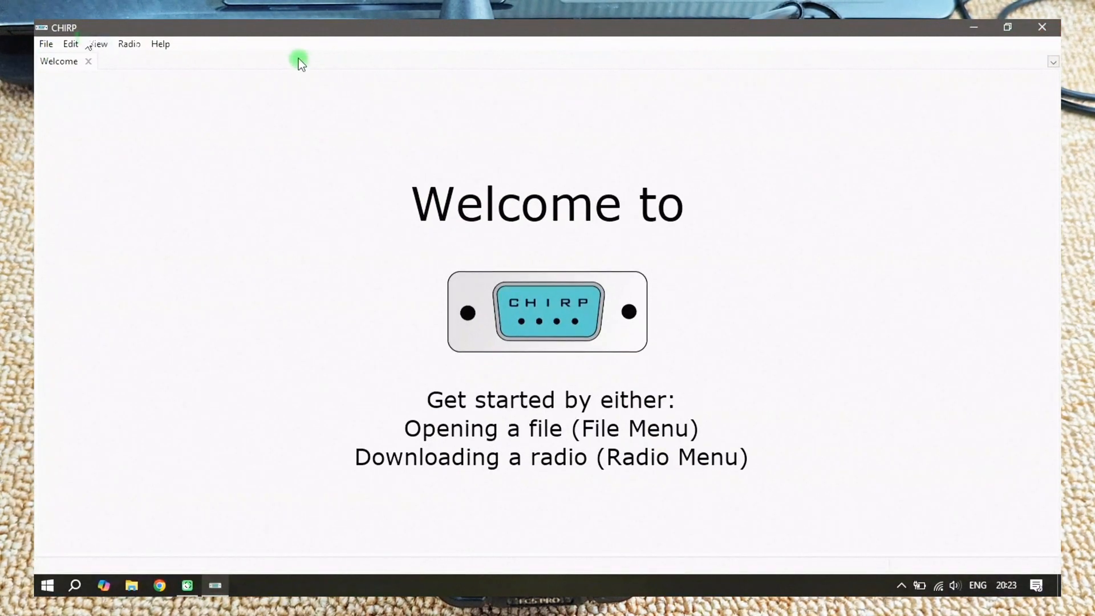
left_click(160, 43)
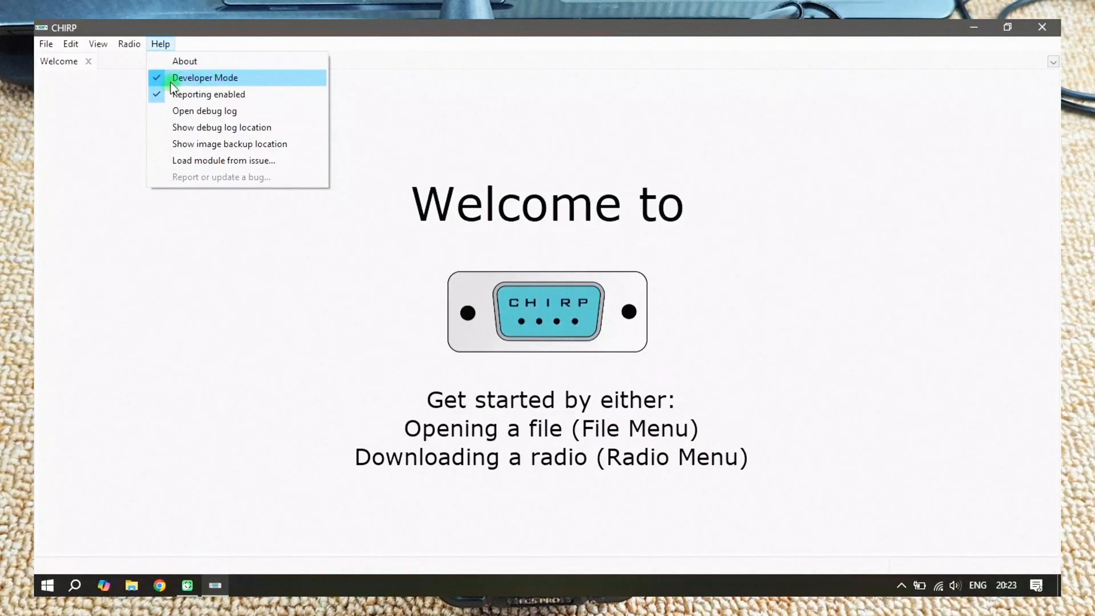
Load the module k5-fagci-r3b0rn-nightly-n_241111-chirp-module.py from the Fagci Reborn folder, accepting the risk warning
left_click(46, 43)
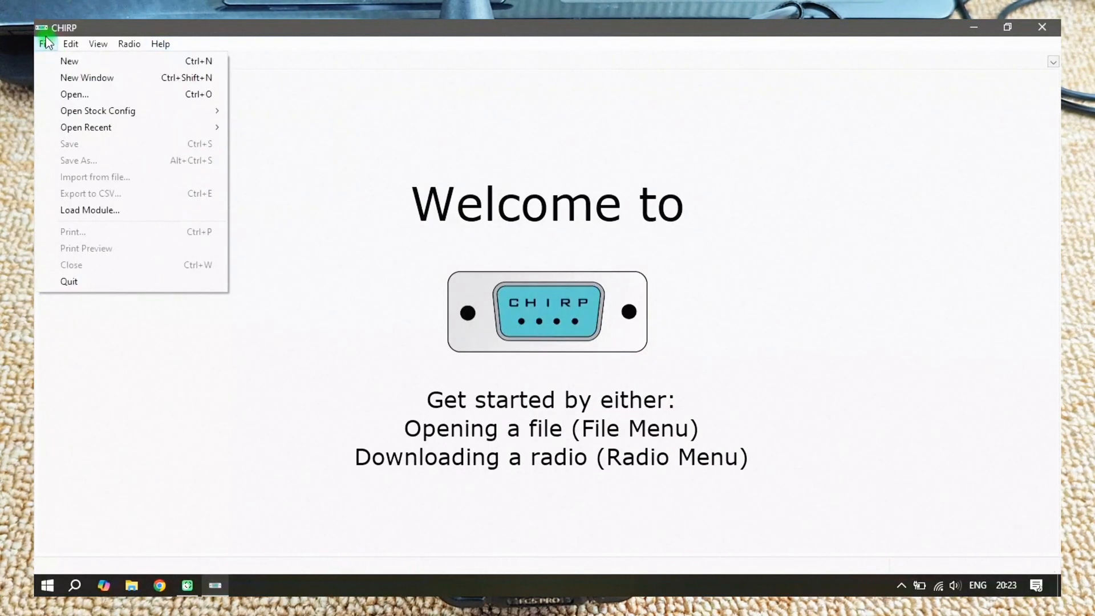
left_click(62, 210)
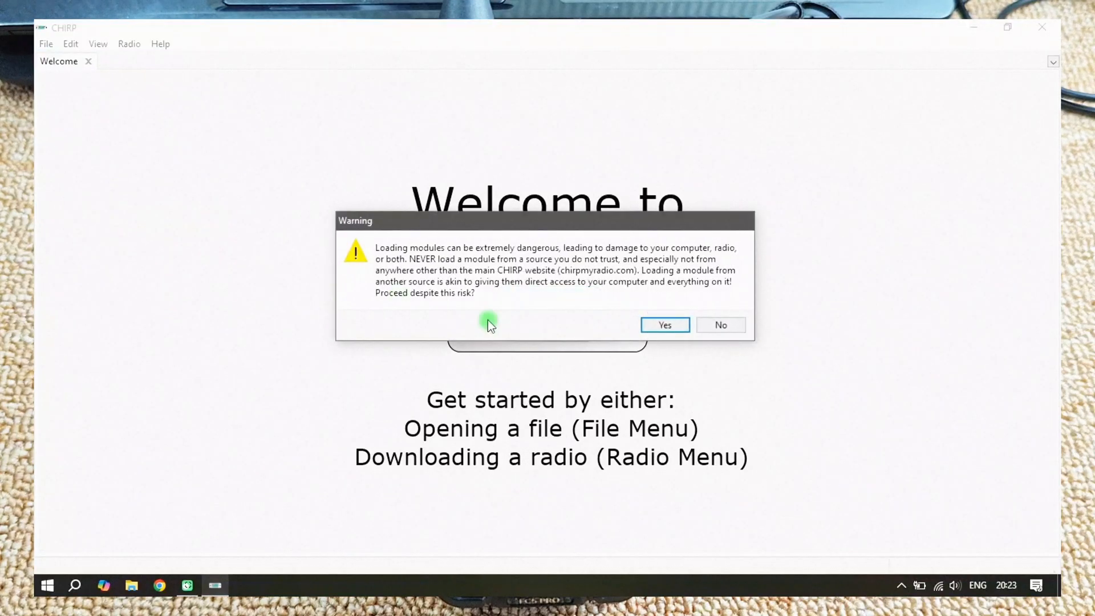
left_click(667, 325)
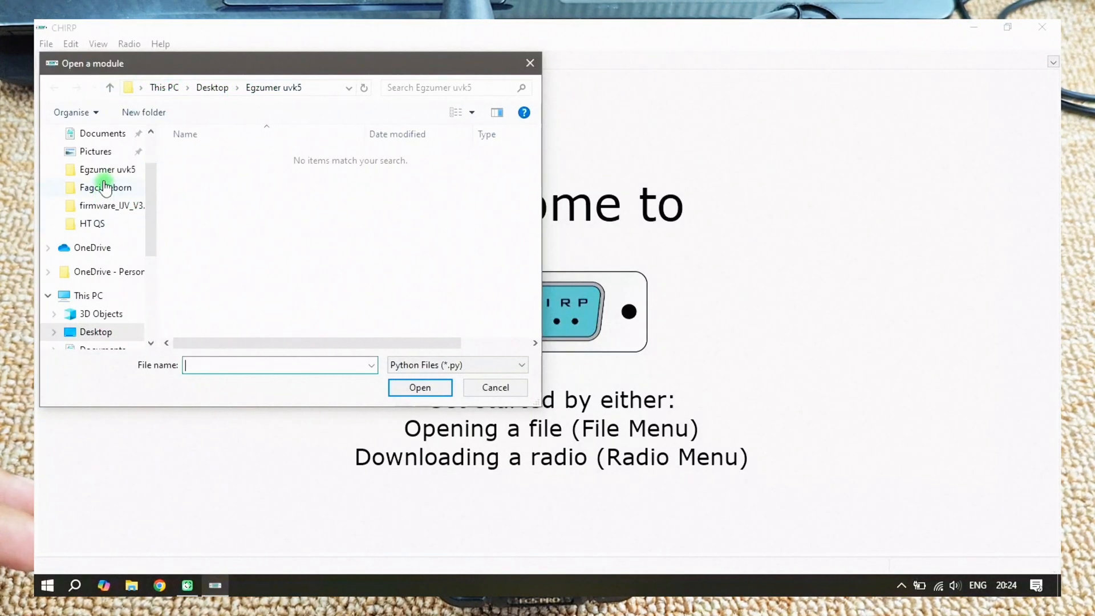
left_click(104, 187)
left_click(271, 157)
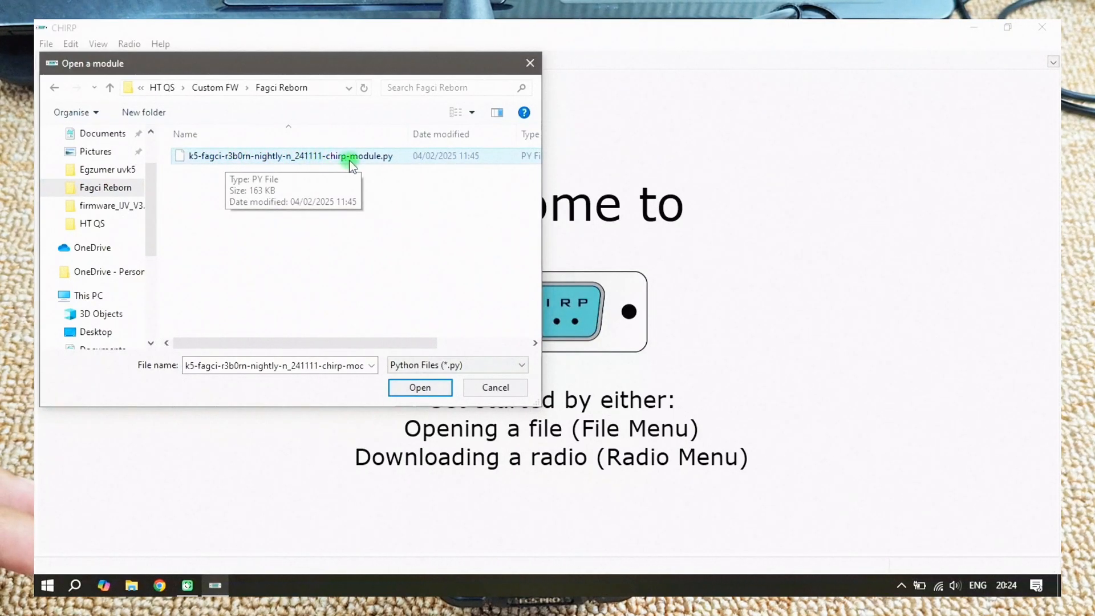
left_click(425, 388)
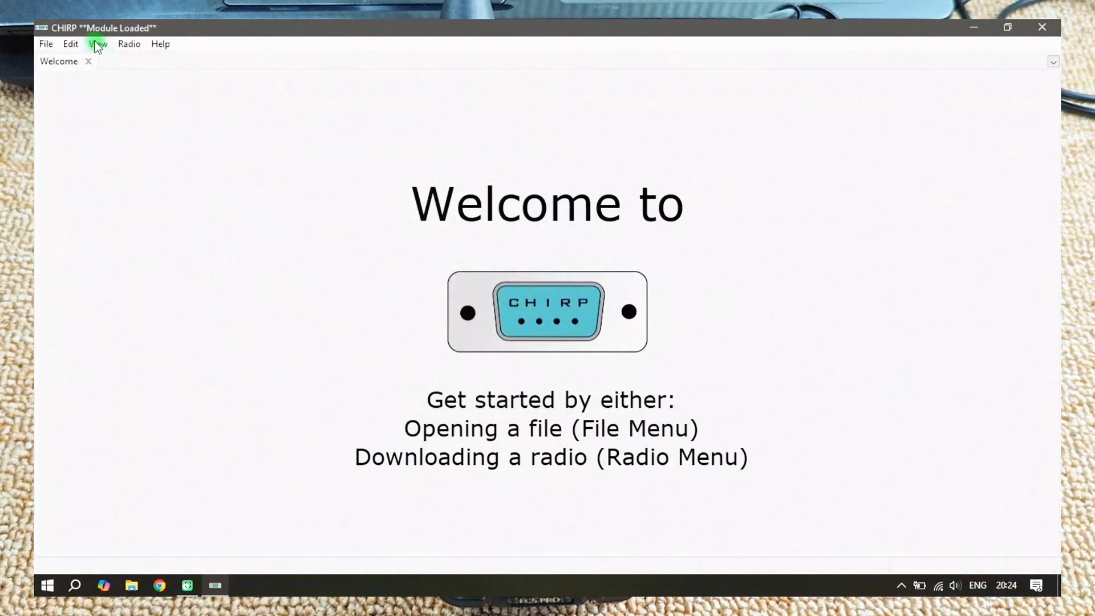
Start a download from the radio and set its port to COM4: Prolific USB-to-Serial Comm Port
left_click(141, 46)
mouse_move(154, 46)
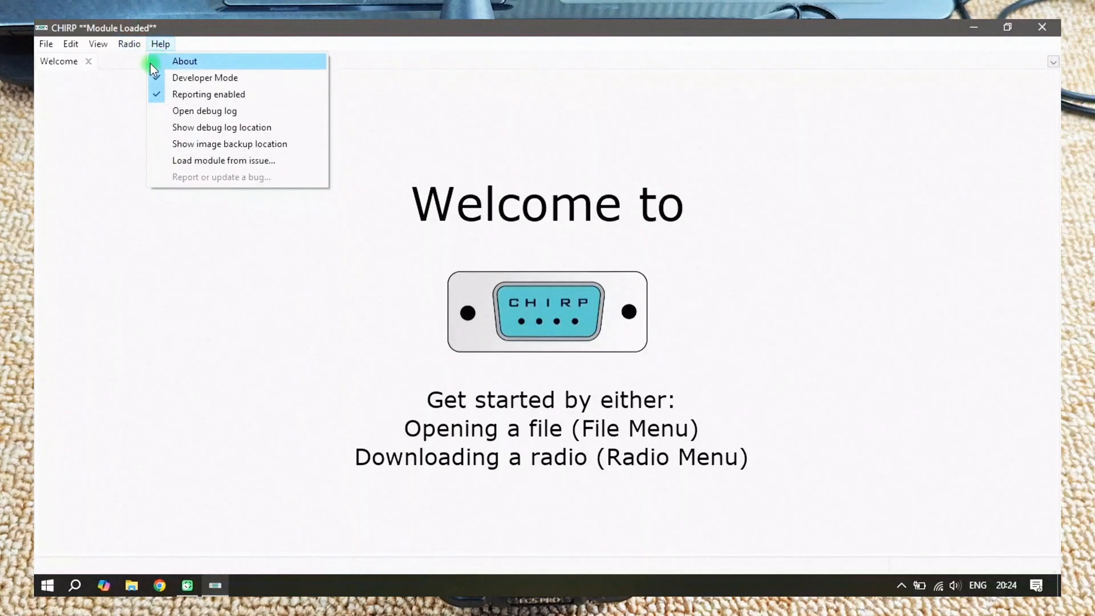
left_click(143, 65)
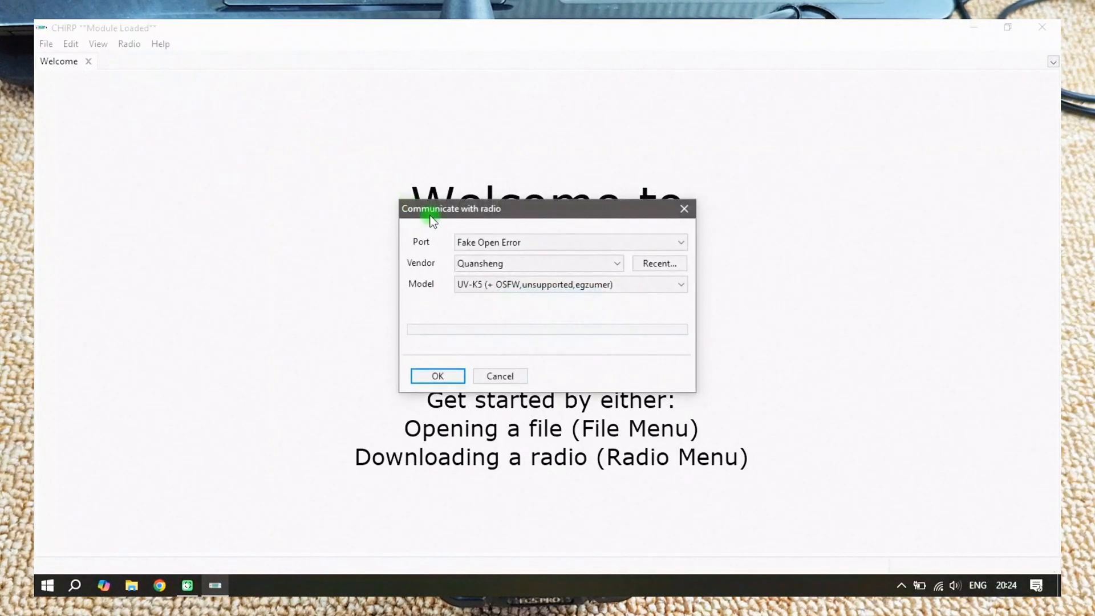
left_click(482, 241)
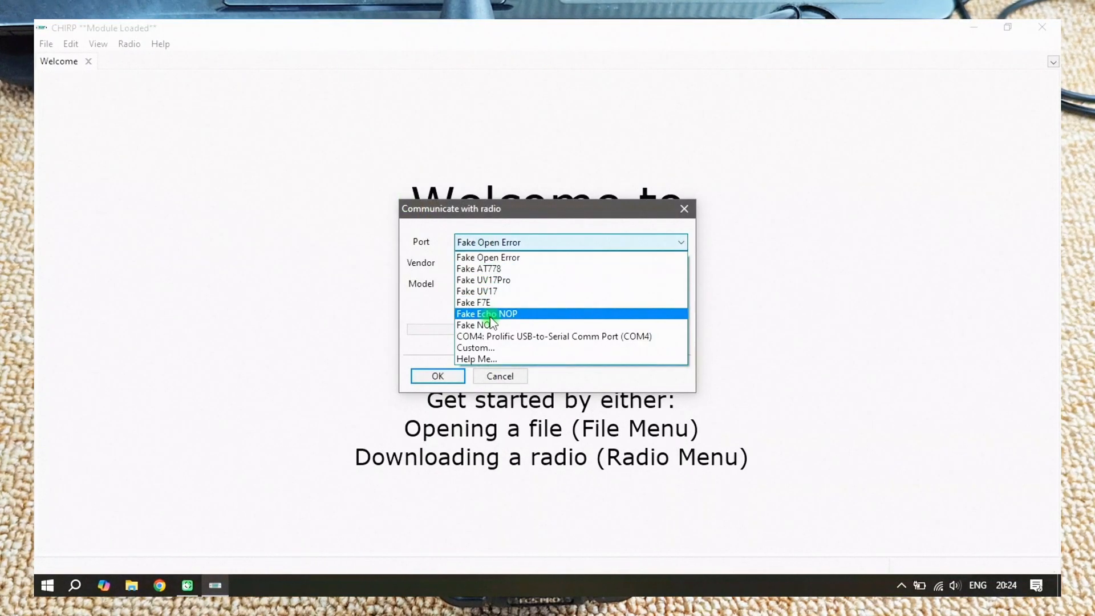
left_click(494, 336)
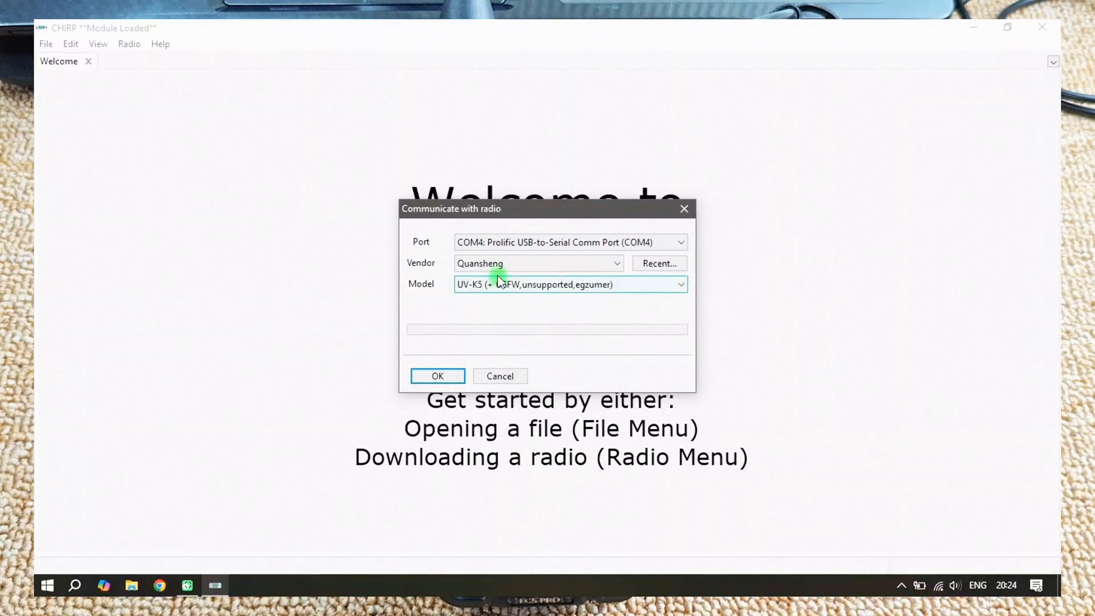
Set the vendor to Quansheng and the model to UV-K5 FAGCI-REBORN, and download the radio's image
left_click(497, 264)
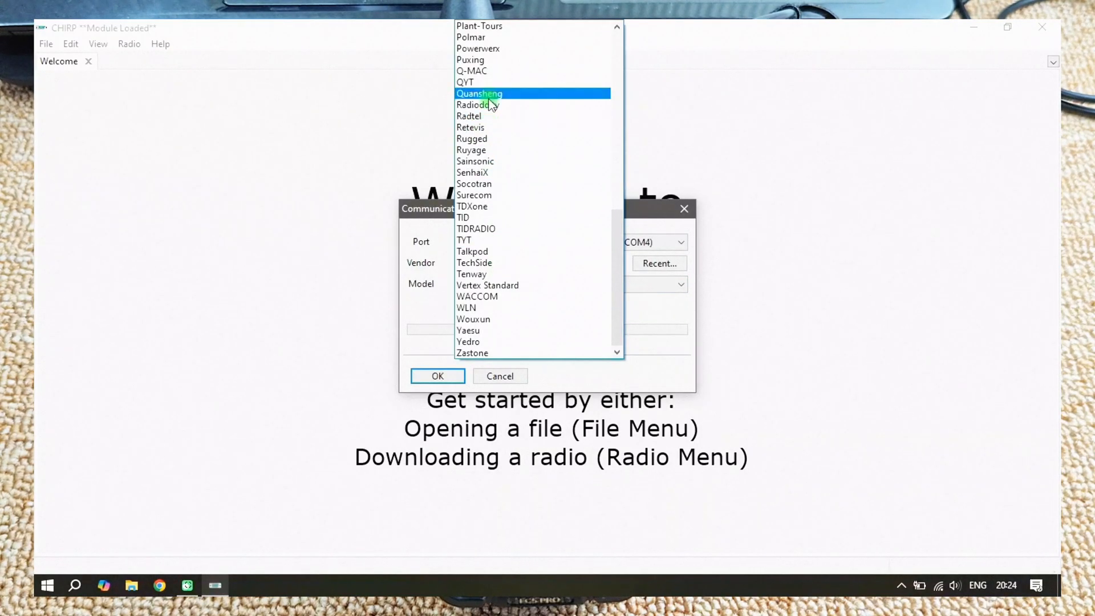
left_click(488, 94)
left_click(487, 283)
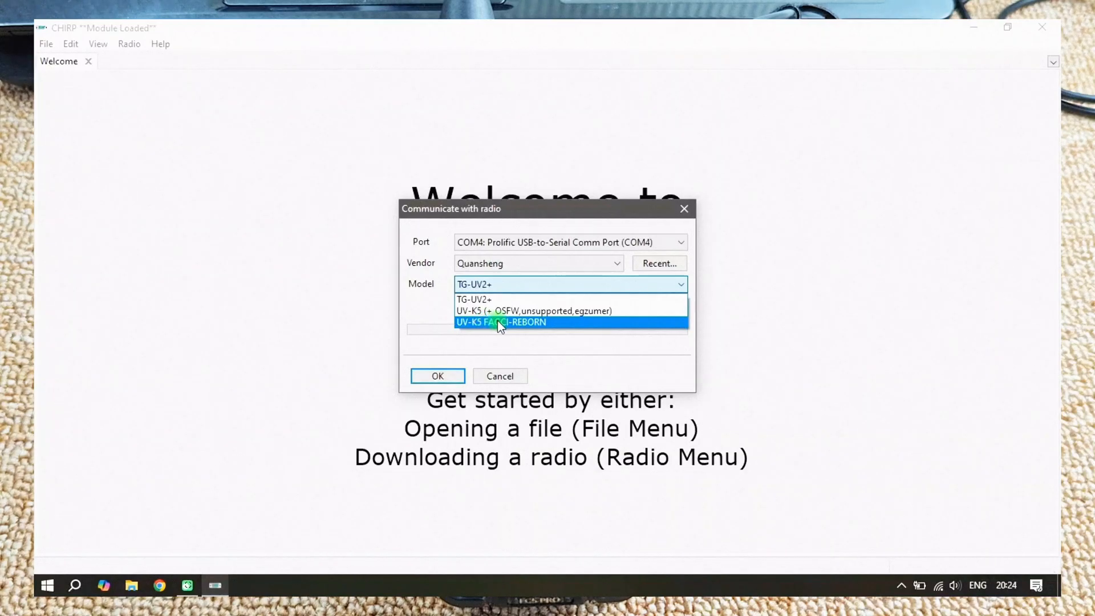
left_click(498, 321)
left_click(240, 388)
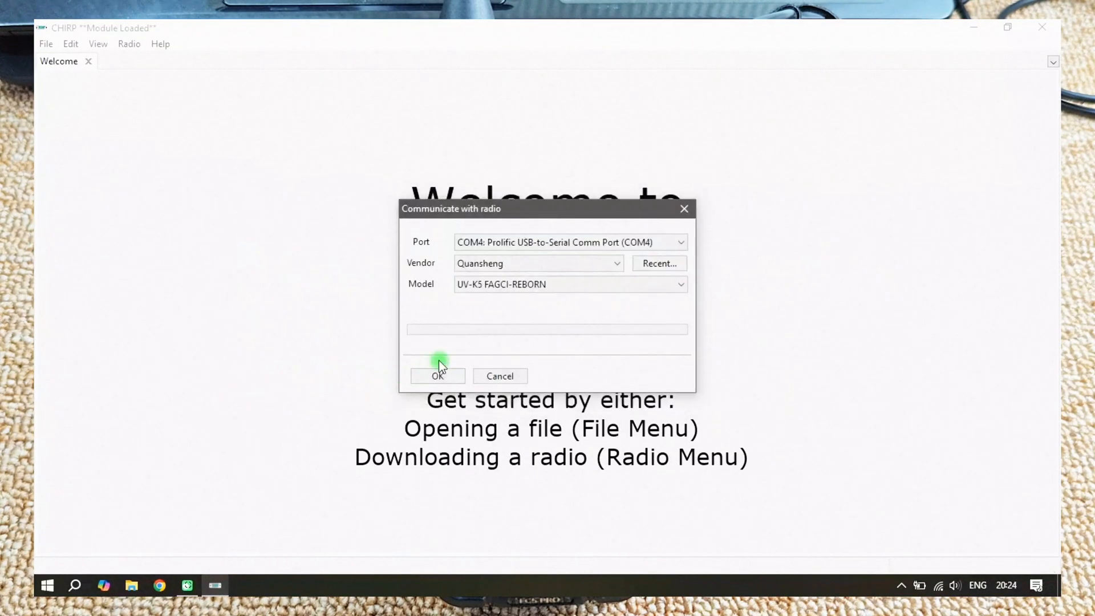
left_click(437, 376)
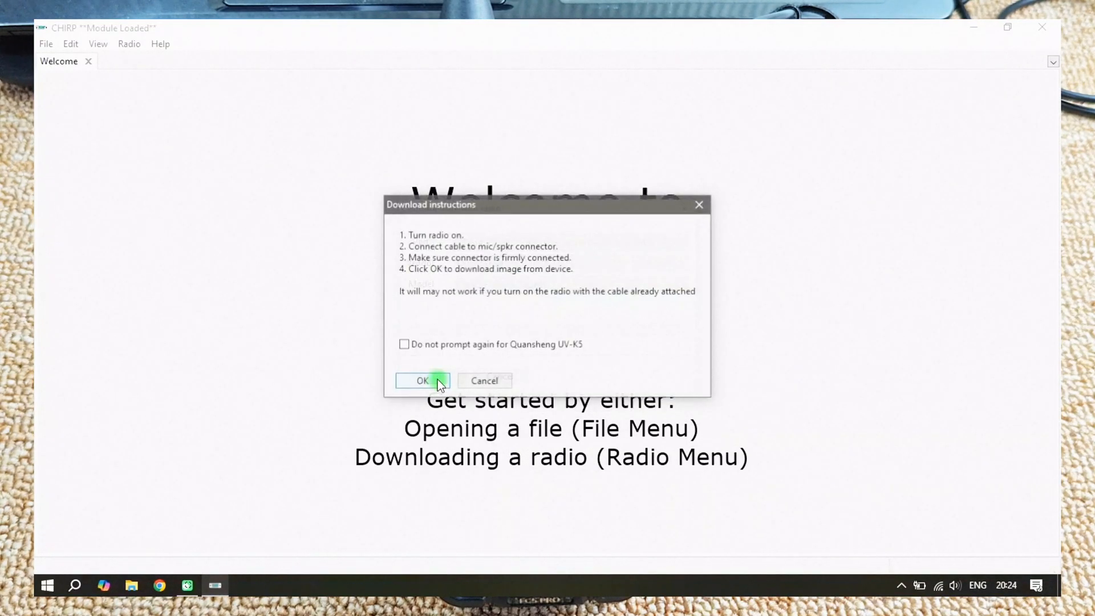
left_click(437, 380)
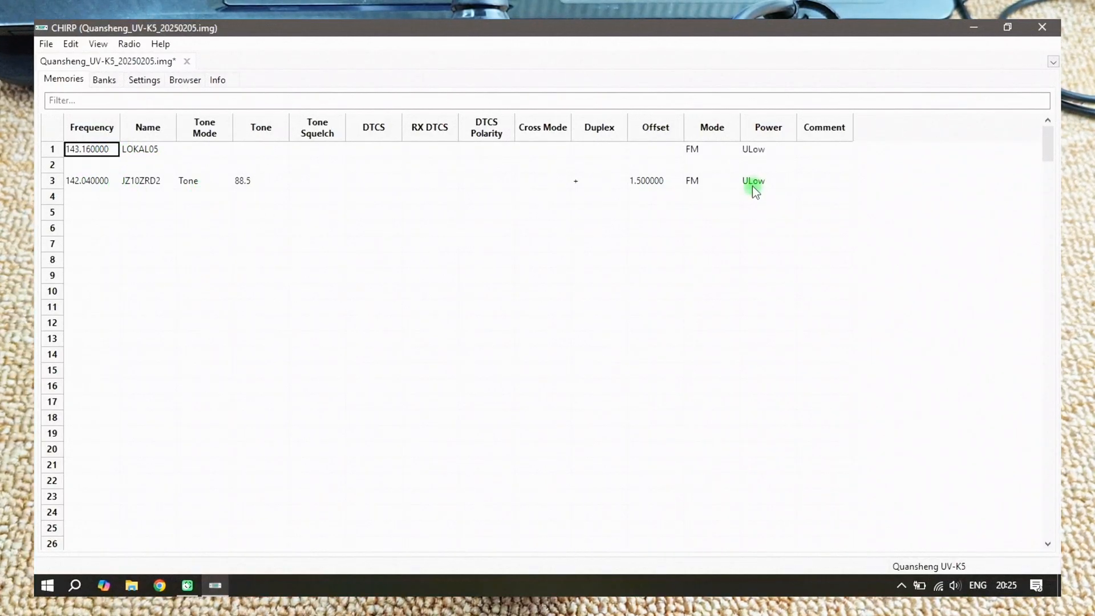
Set the power of memory channel 1 (LOKAL05) to Med
left_click(767, 150)
left_click(770, 152)
left_click(789, 151)
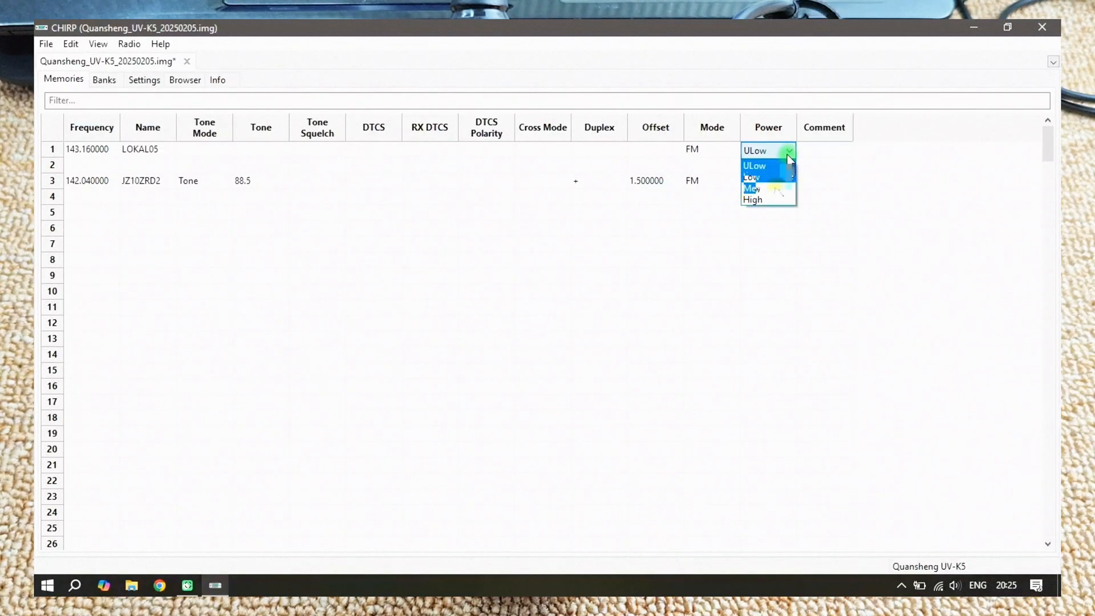
left_click(776, 192)
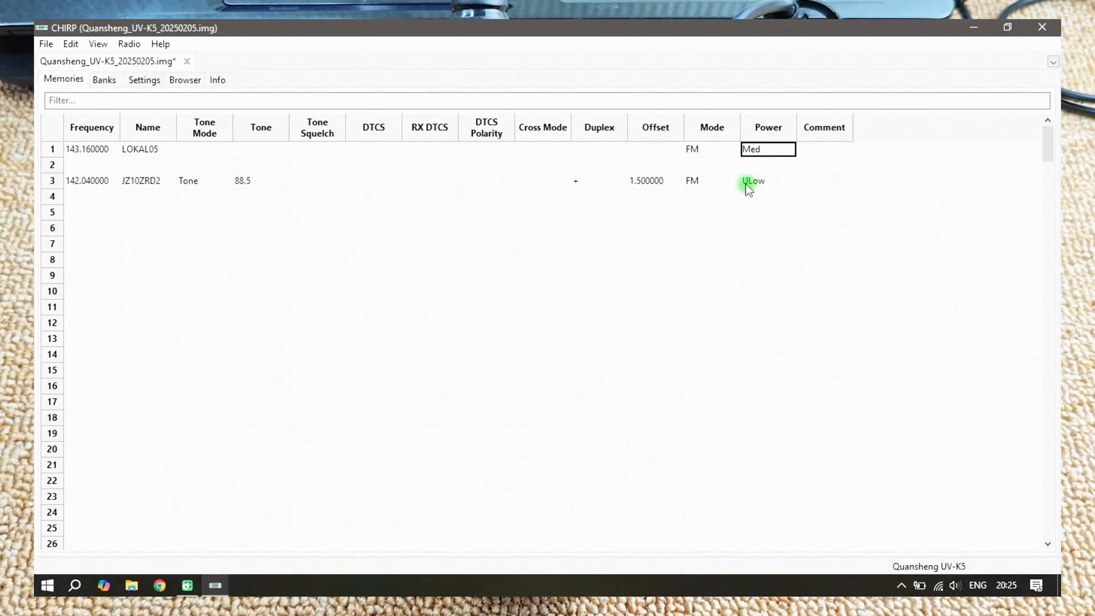
Set the power of memory channel 3 to Med
left_click(783, 184)
left_click(784, 185)
left_click(787, 186)
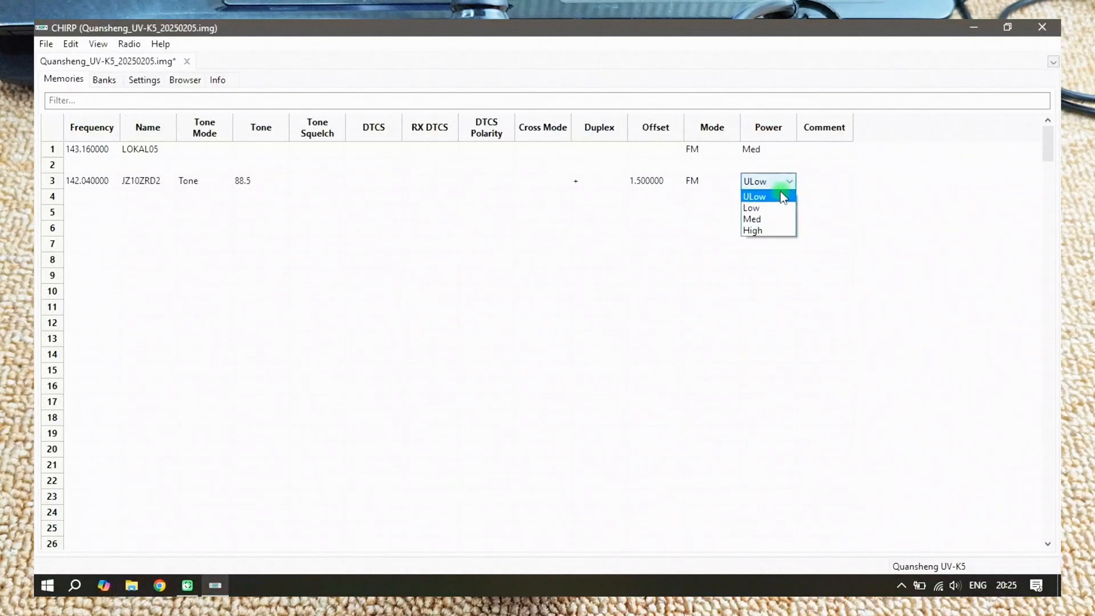
left_click(774, 220)
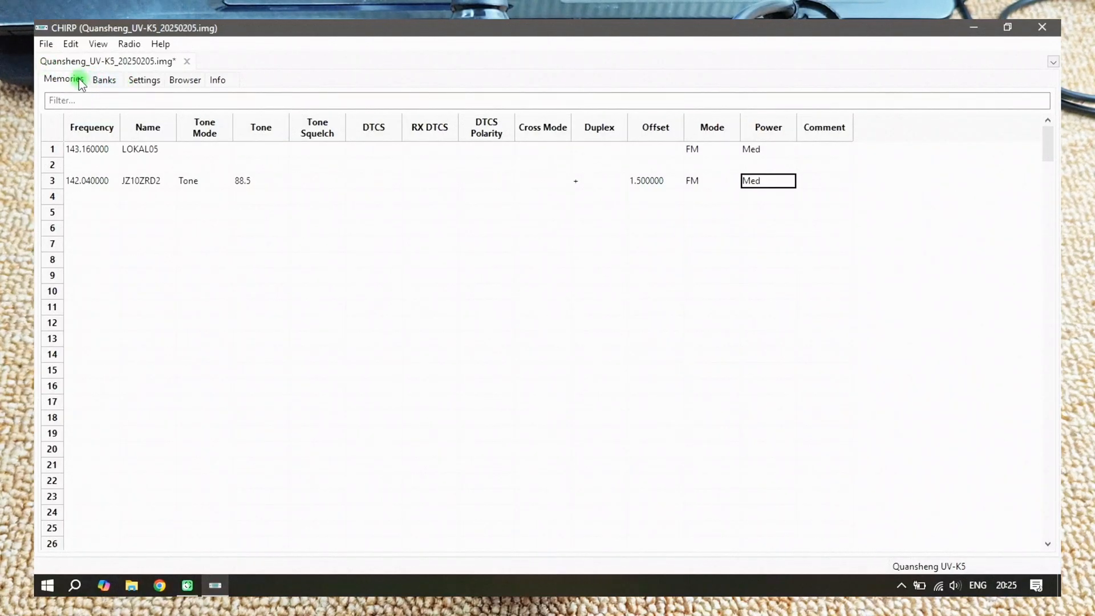
Look through the scan list assignments of the memory channels in the radio's banks
left_click(108, 81)
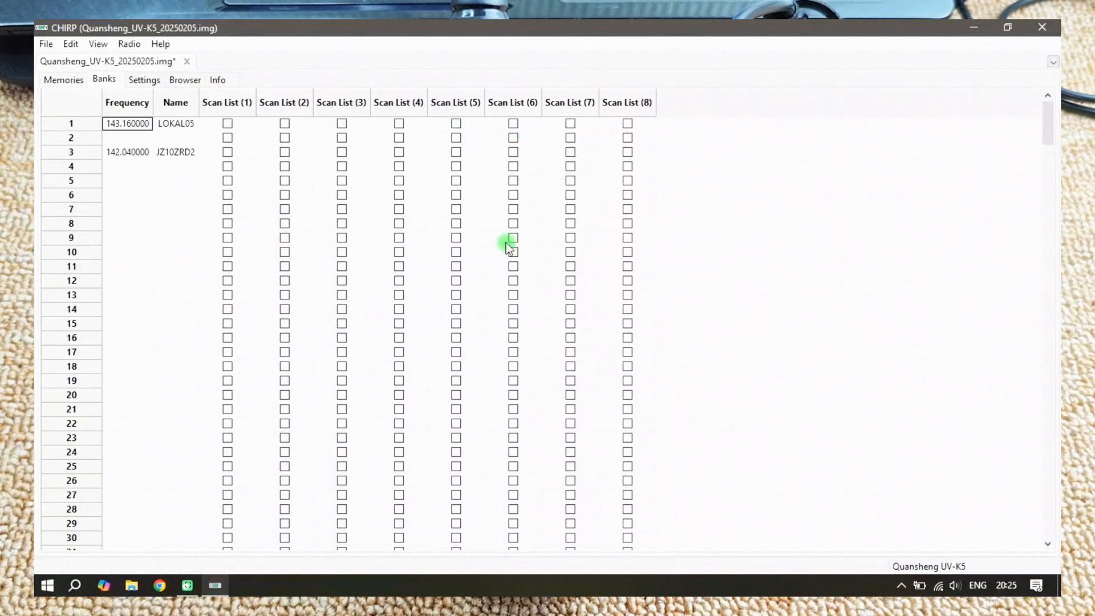
scroll(502, 251, "down", 4)
scroll(499, 265, "down", 12)
scroll(499, 267, "up", 6)
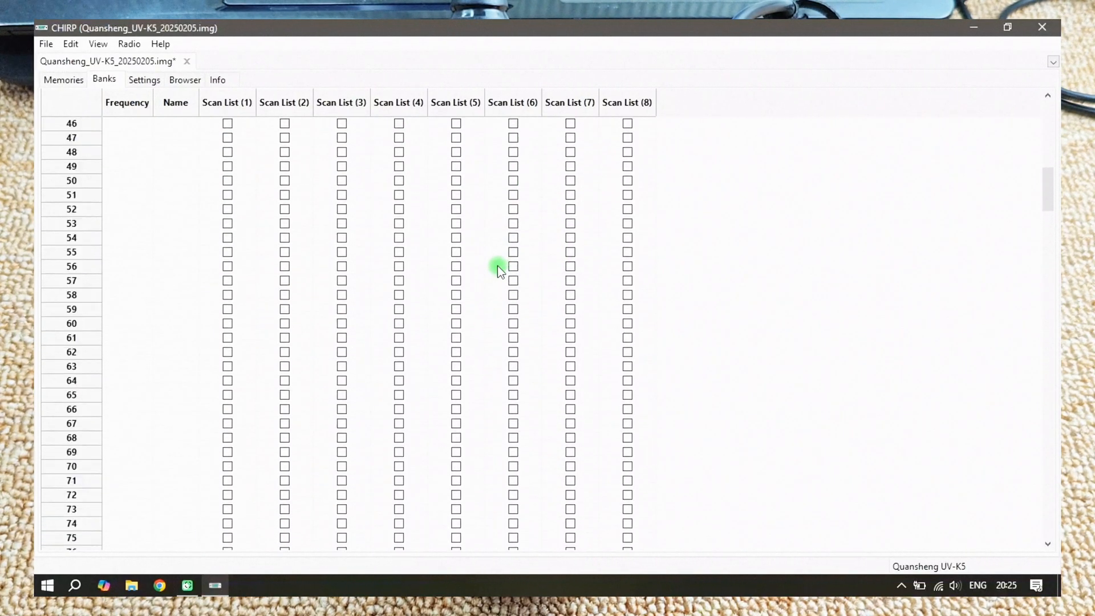
scroll(499, 265, "up", 10)
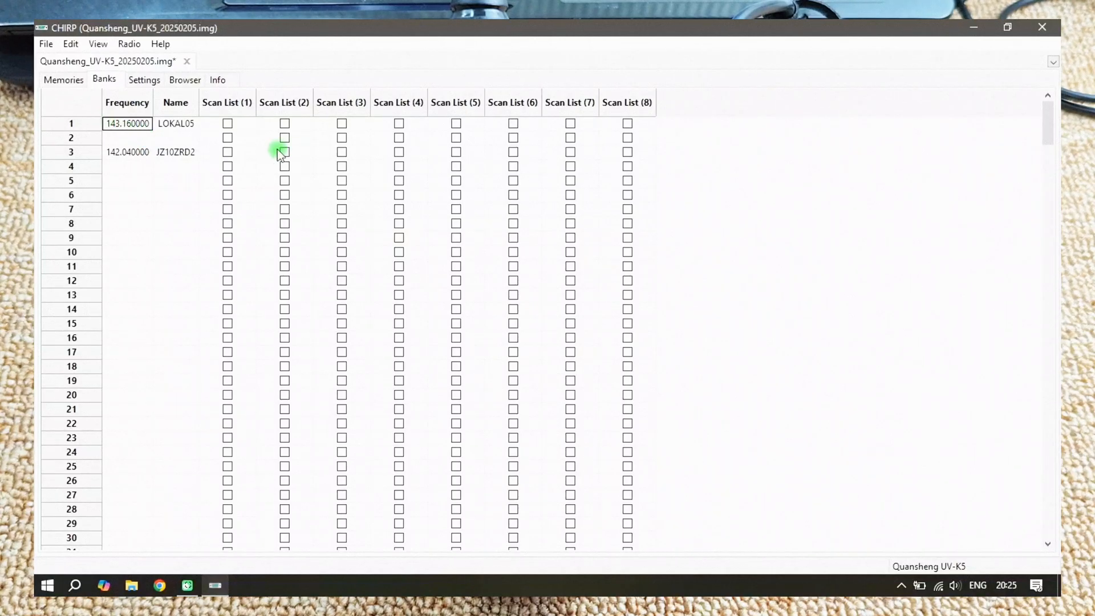
Examine the radio's basic settings from Current Scan List through Mic Gain, Scan Mode, Keylock and Beep to Main App
left_click(146, 81)
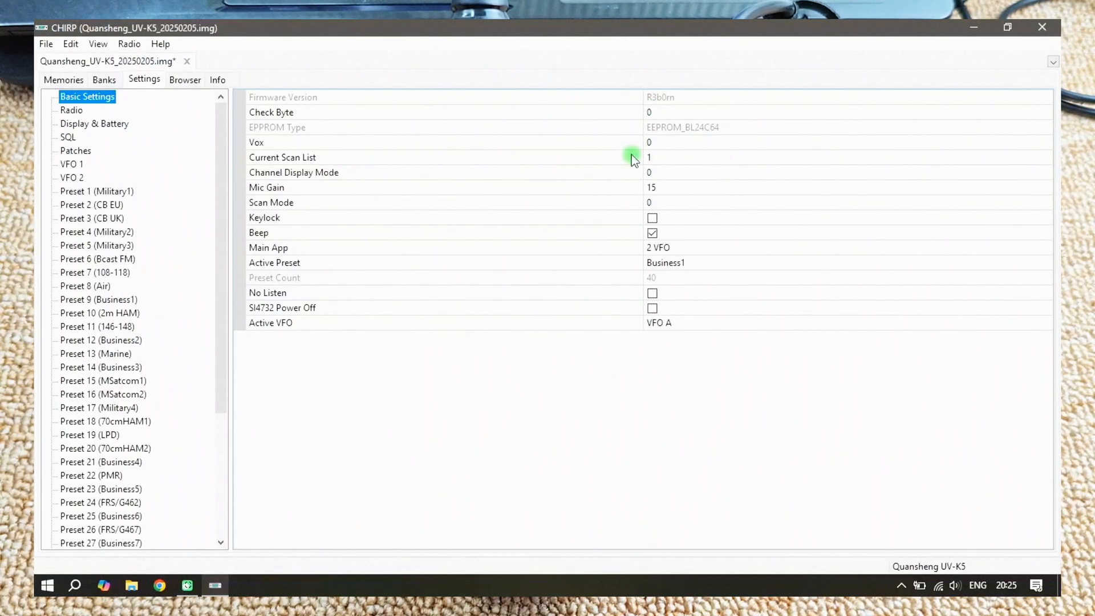
left_click(308, 158)
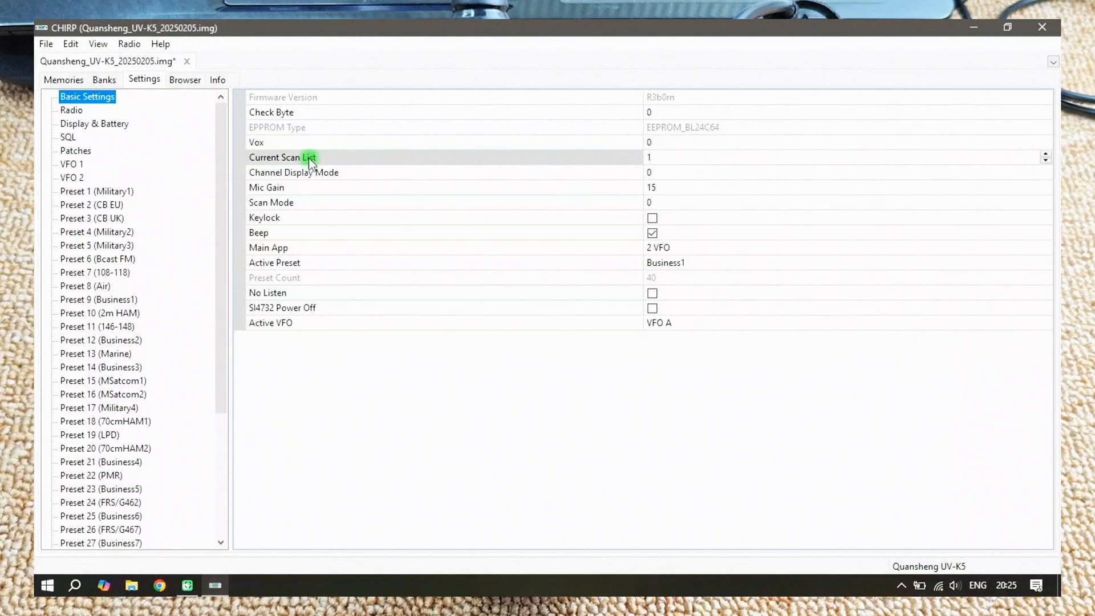
left_click(310, 176)
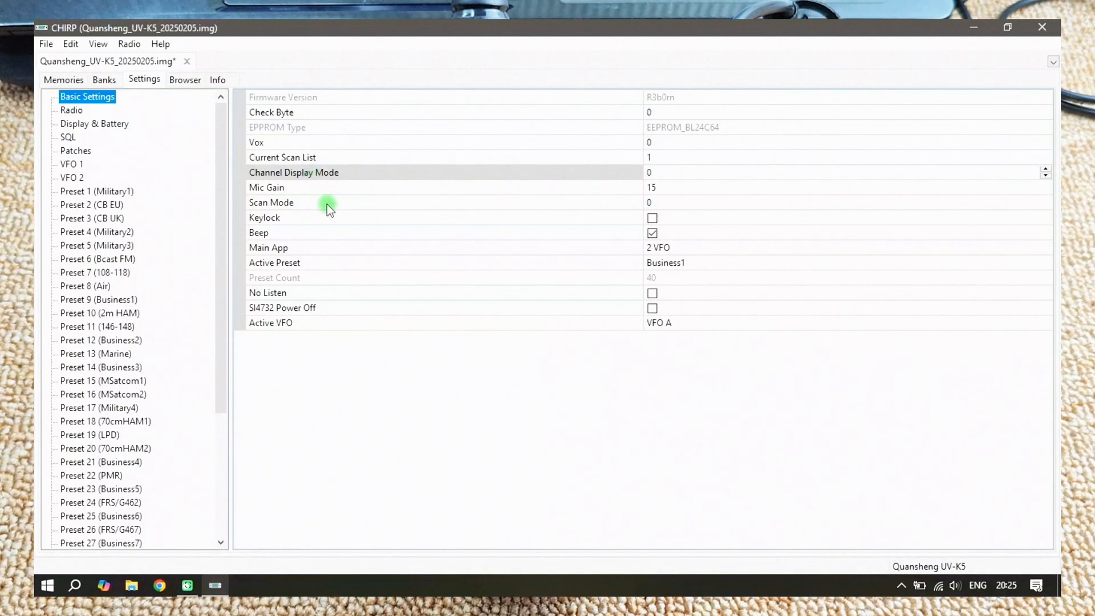
left_click(289, 191)
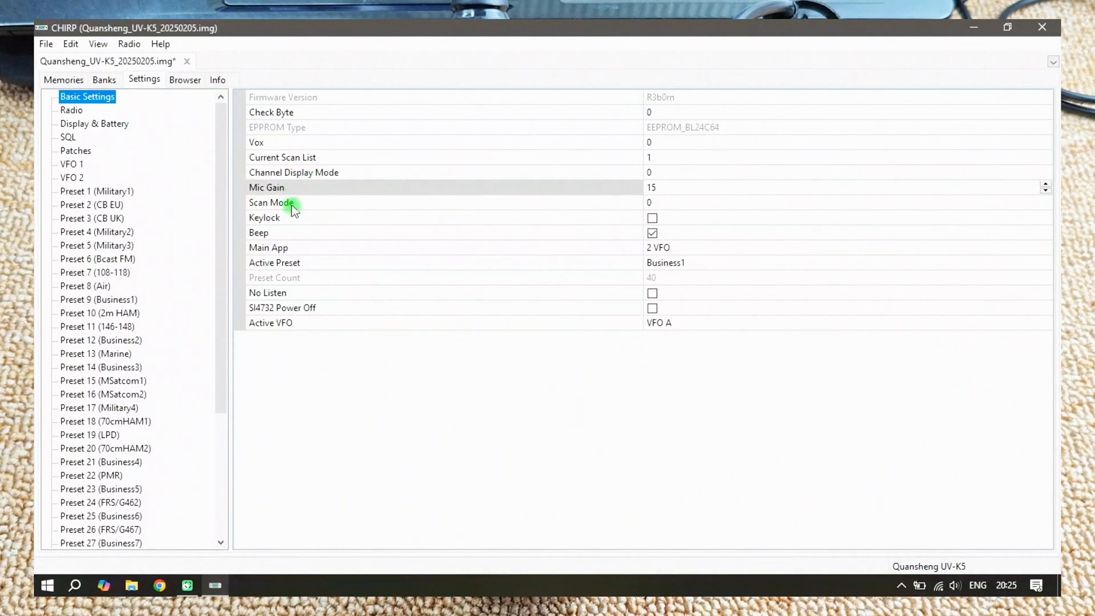
left_click(292, 204)
left_click(296, 222)
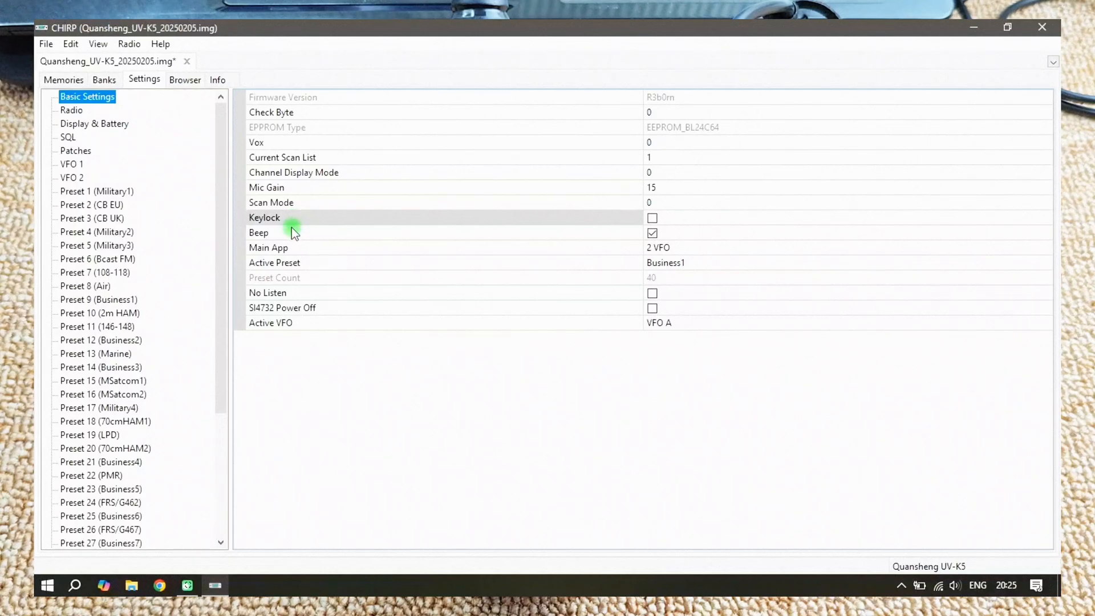
left_click(292, 235)
left_click(299, 249)
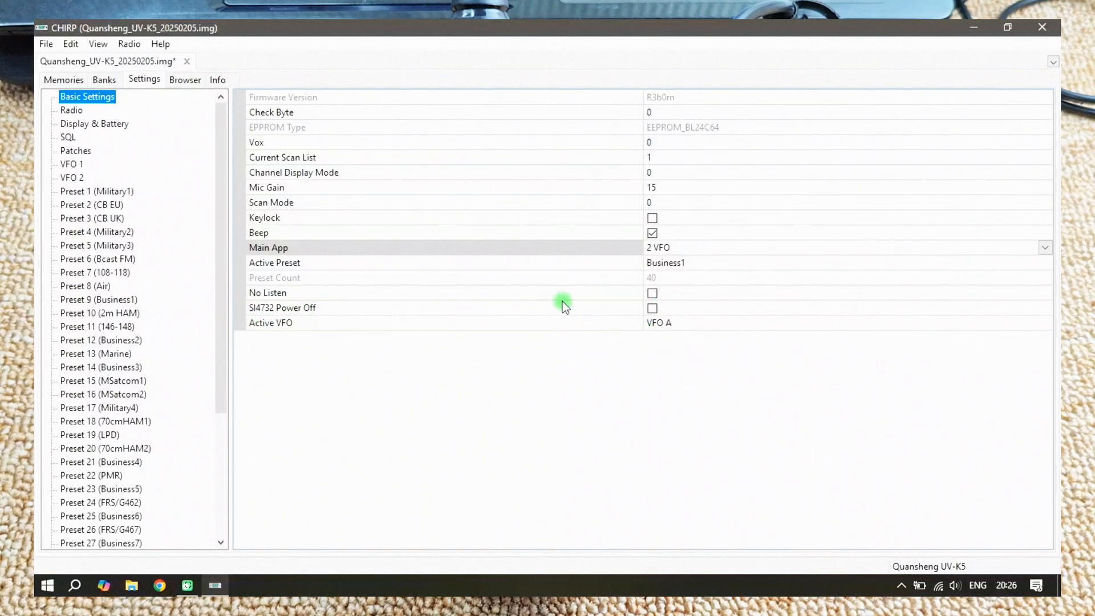
Disable RP-STE (Repeater Squelch Tail Eliminator) and enable Dual Watch in the Radio settings
left_click(71, 110)
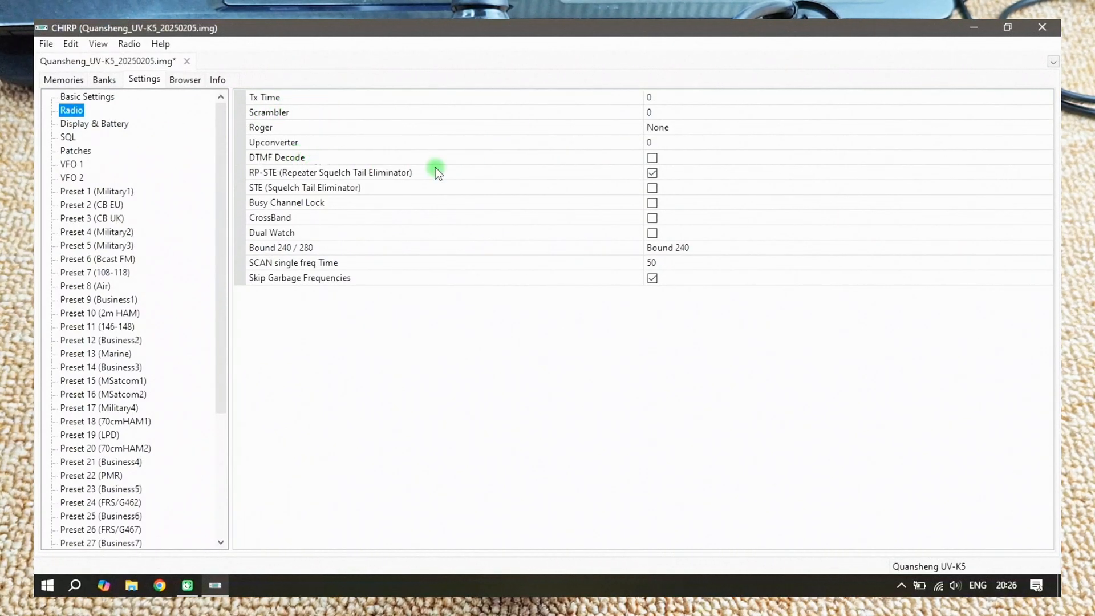
left_click(287, 173)
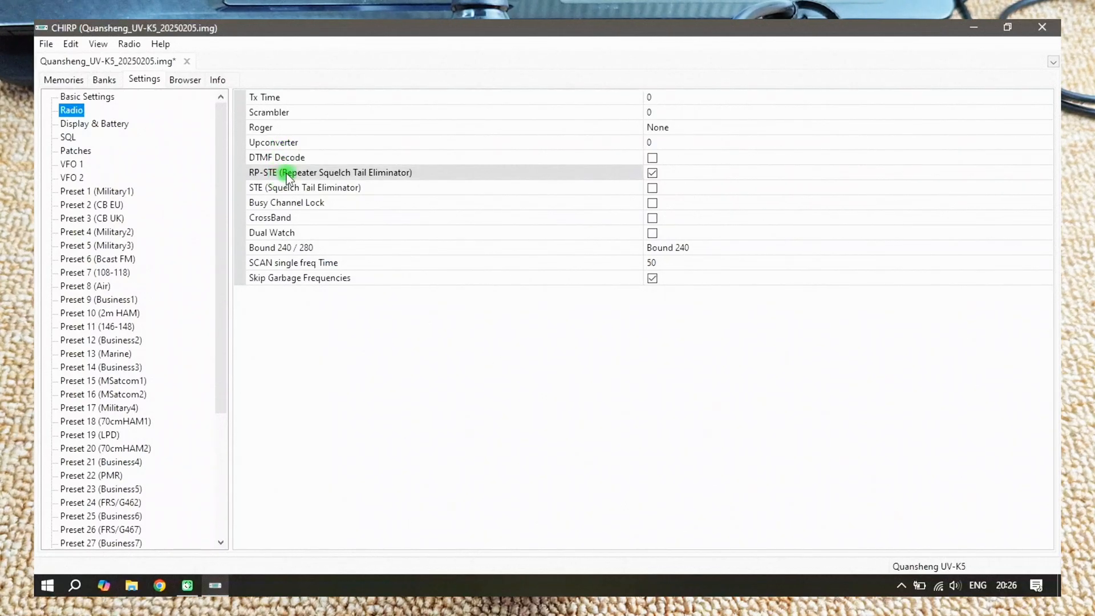
left_click(652, 173)
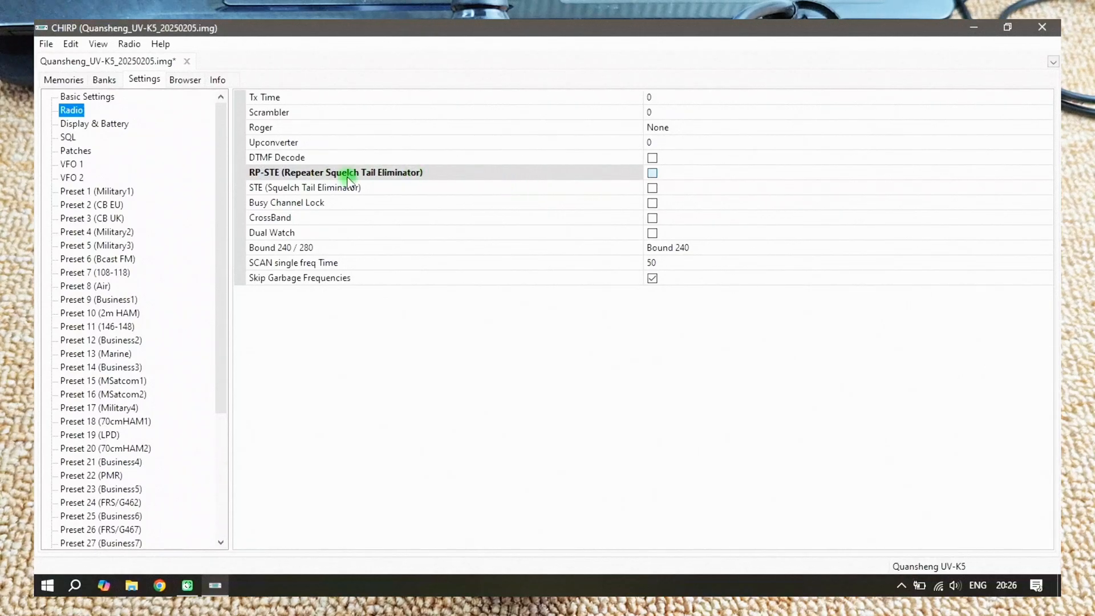
left_click(288, 237)
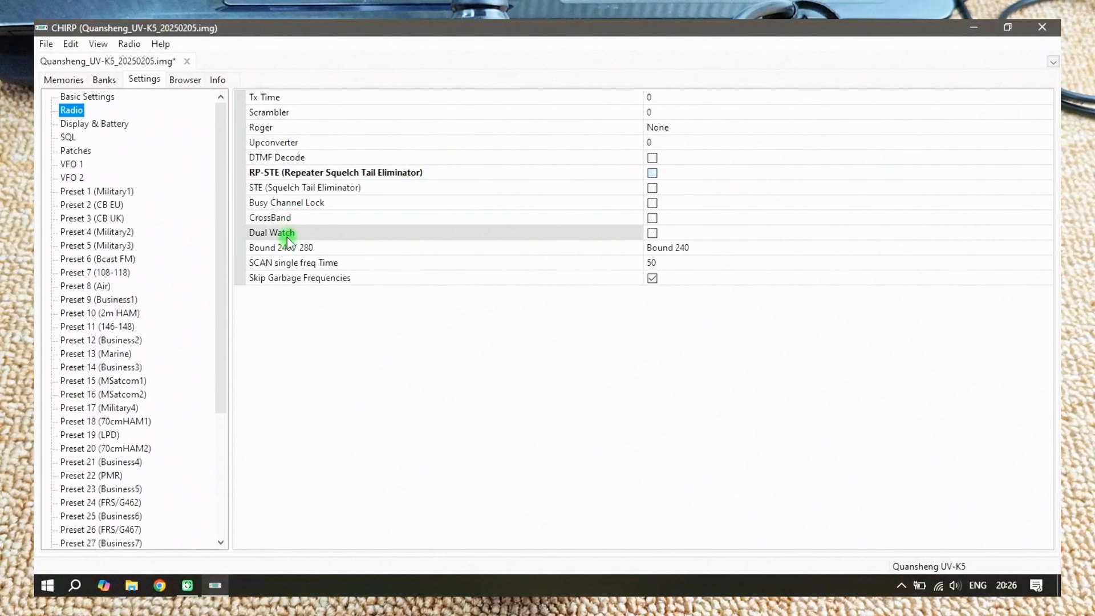
left_click(652, 232)
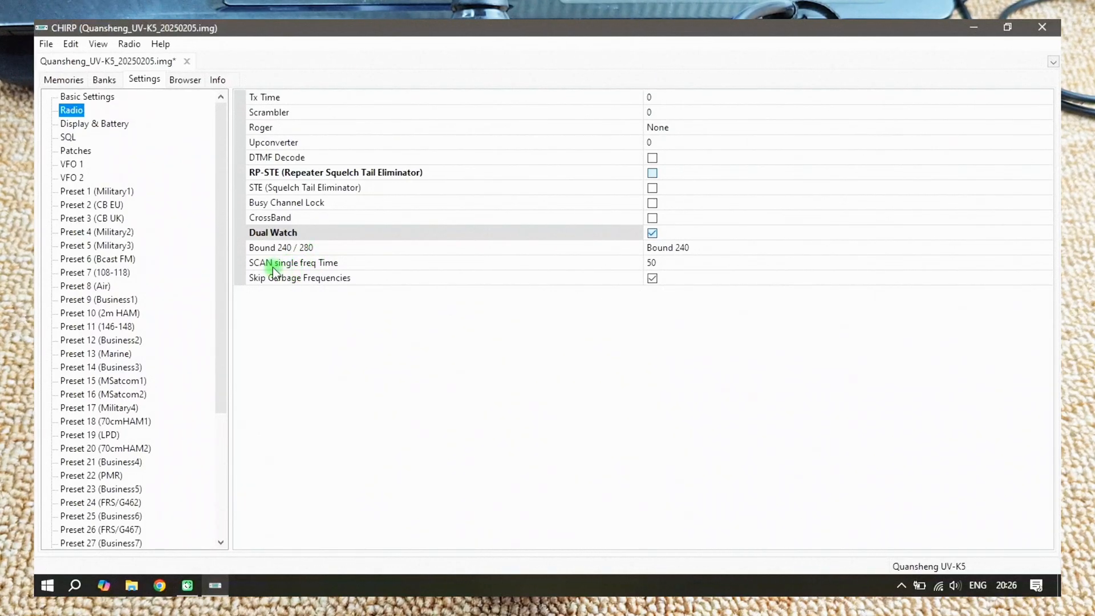
Look through the Display & Battery, SQL, Patches, VFO 1 and VFO 2 settings and the Military1 and Business1 presets
left_click(87, 126)
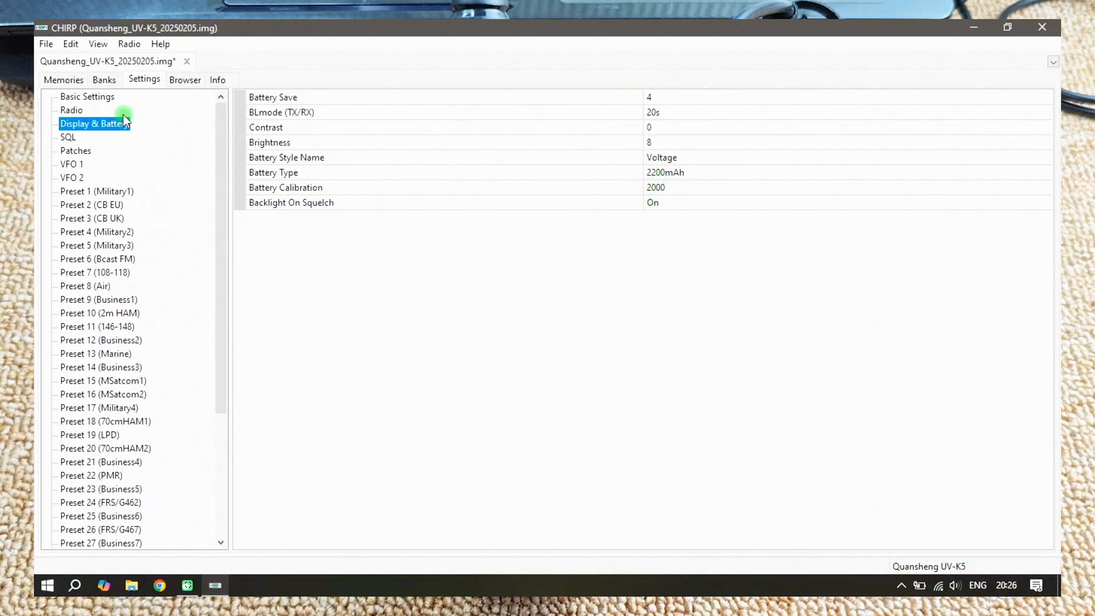
left_click(67, 137)
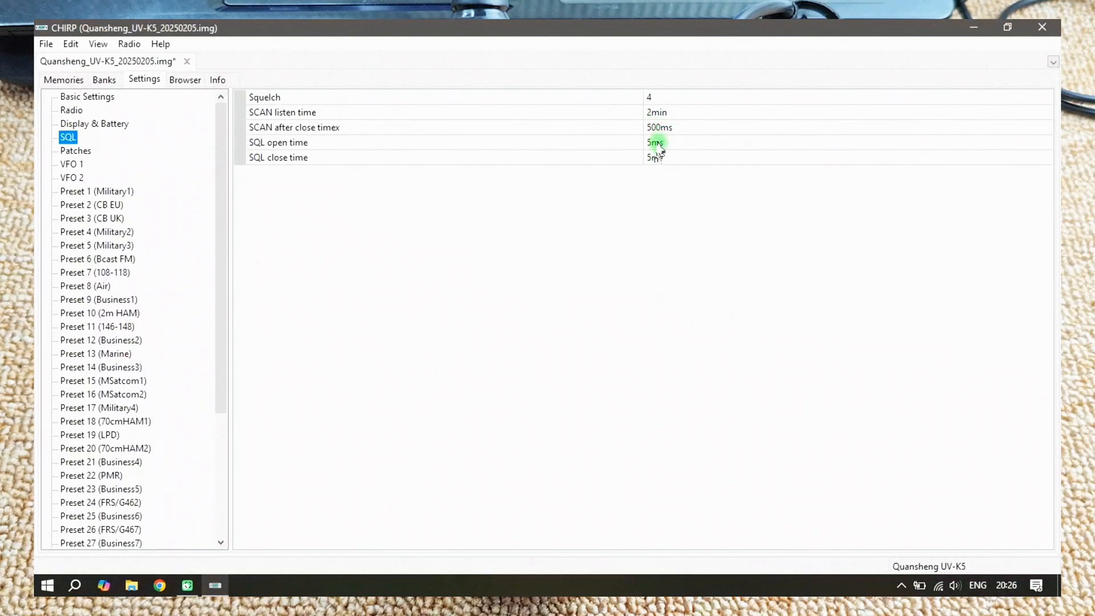
left_click(71, 152)
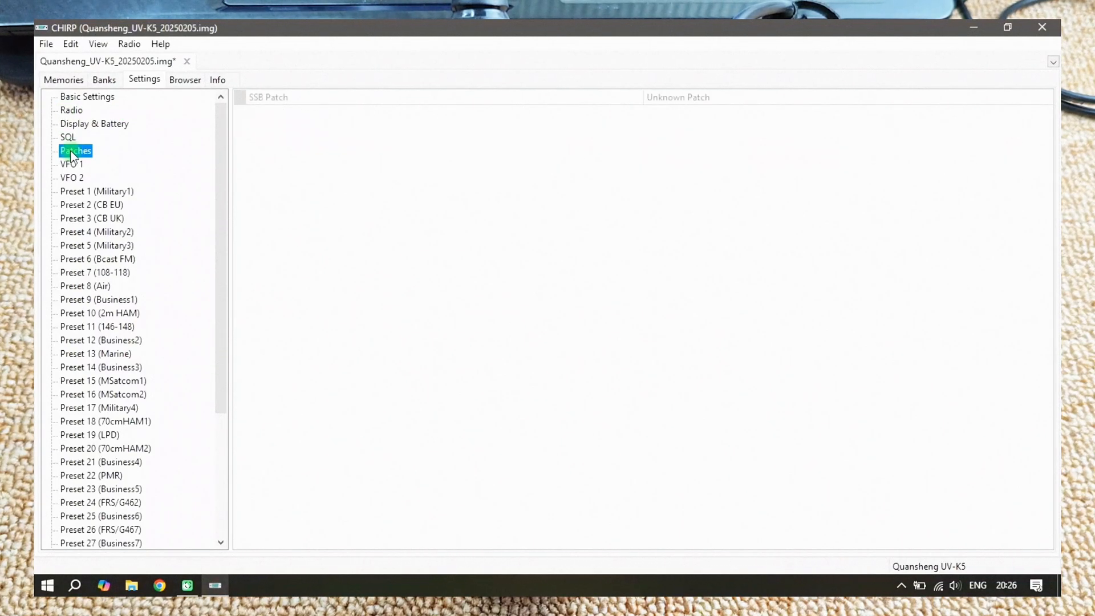
left_click(71, 166)
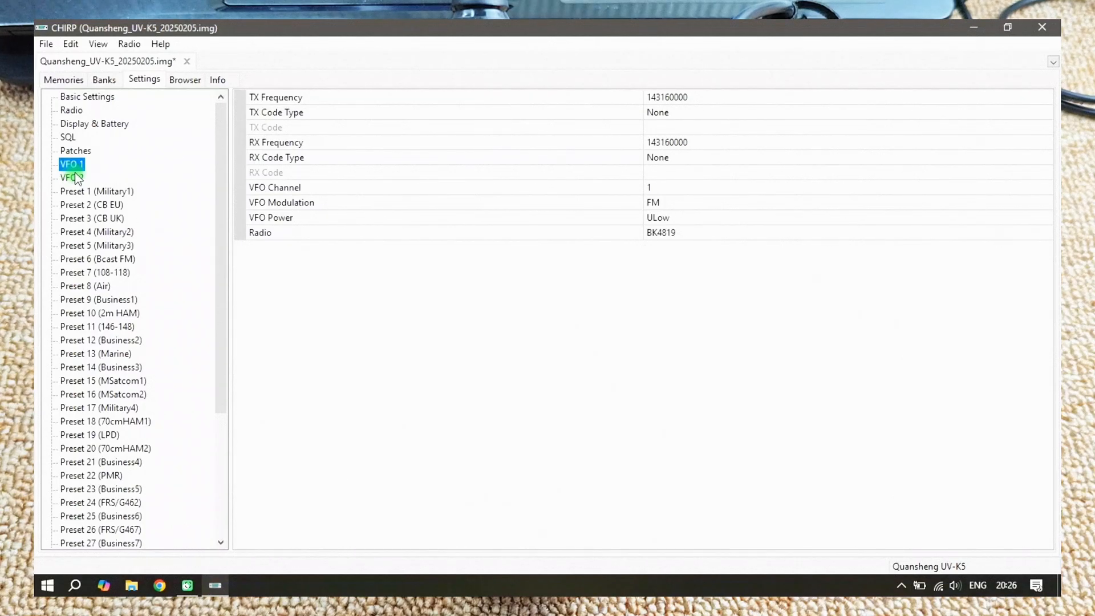
left_click(78, 180)
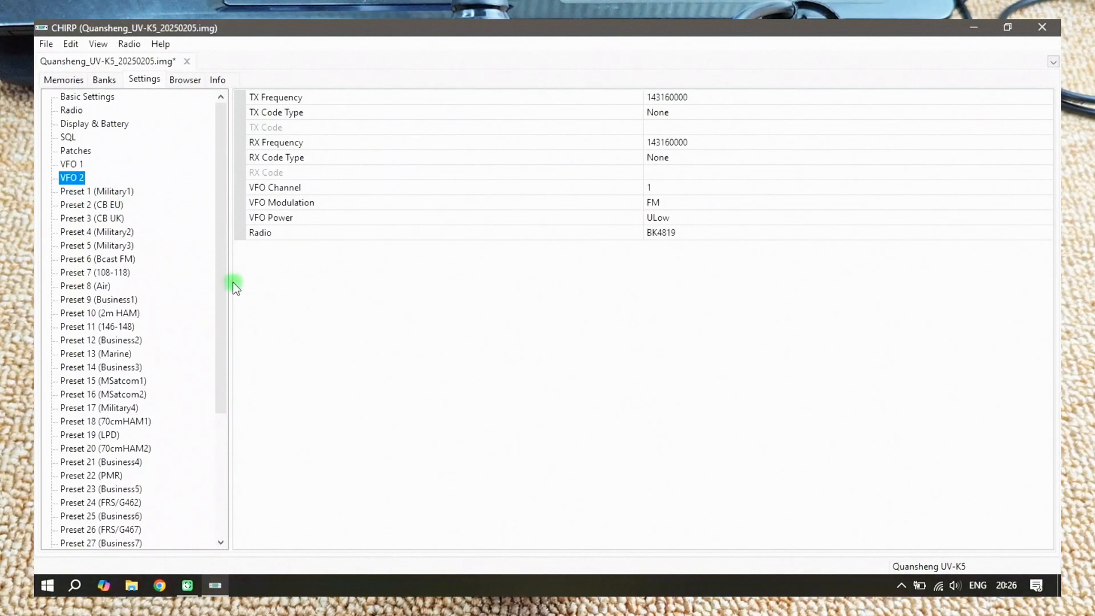
left_click_drag(222, 285, 220, 438)
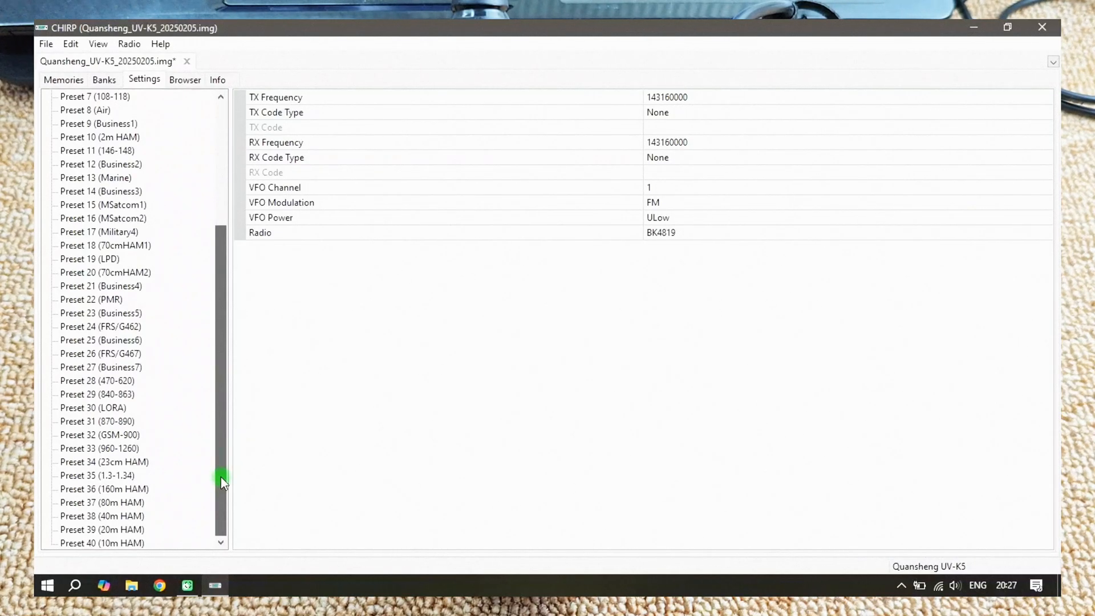
left_click_drag(221, 476, 241, 282)
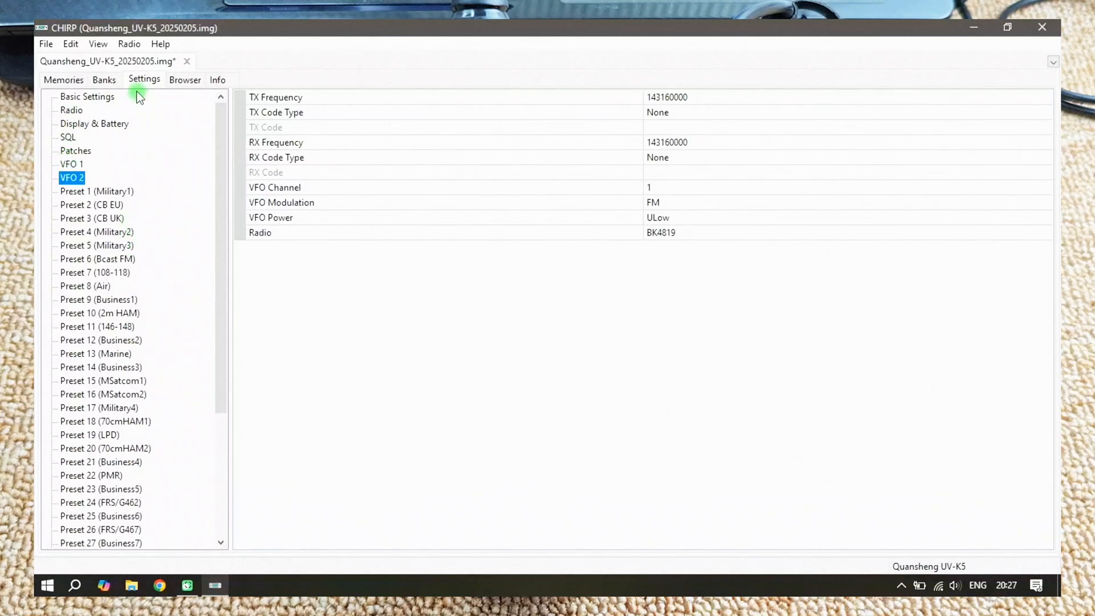
left_click(90, 195)
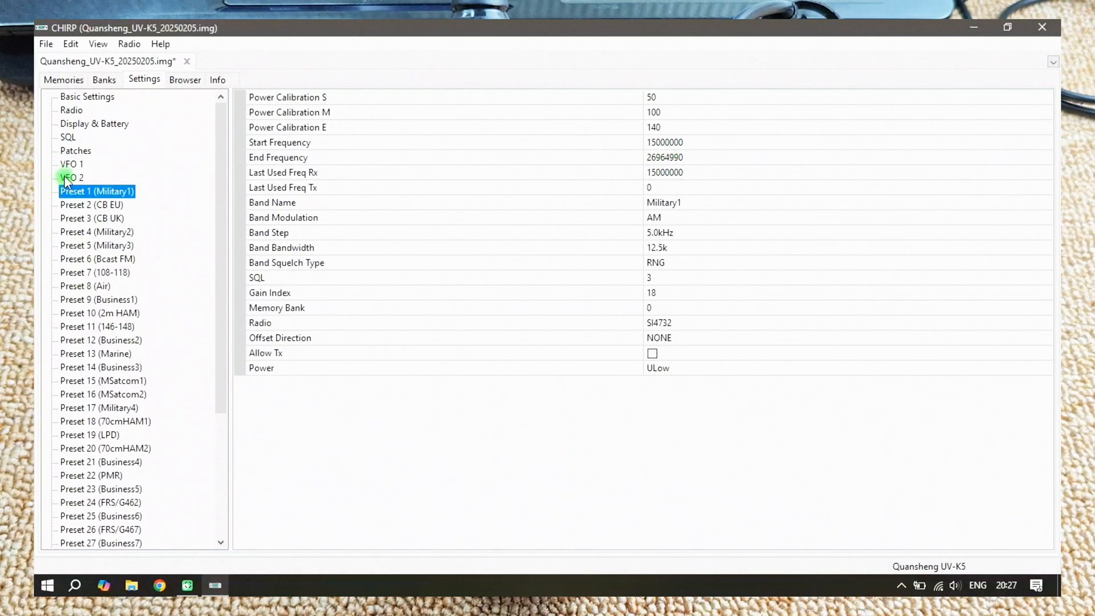
left_click(70, 178)
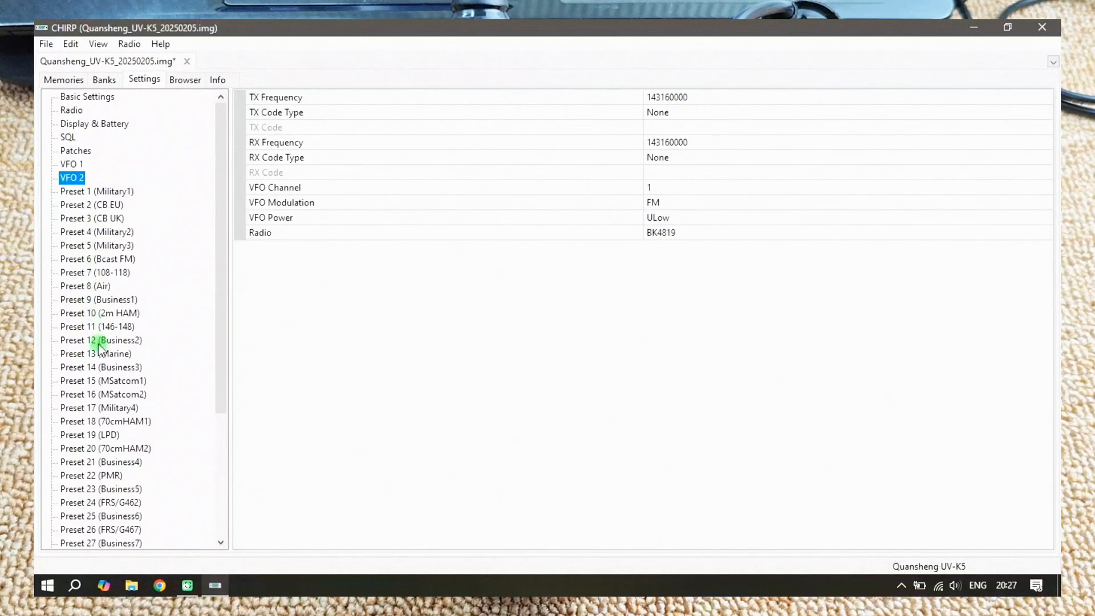
left_click(106, 300)
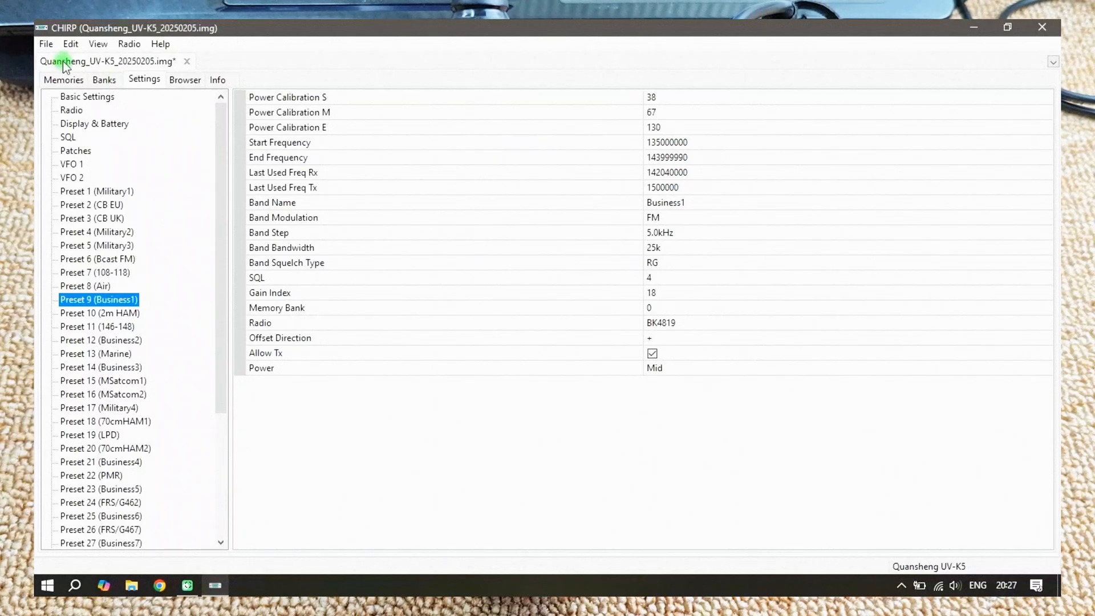
Examine the raw Settings values of the Quansheng UV-K5 image in the memory browser
left_click(62, 80)
left_click(159, 78)
left_click(183, 81)
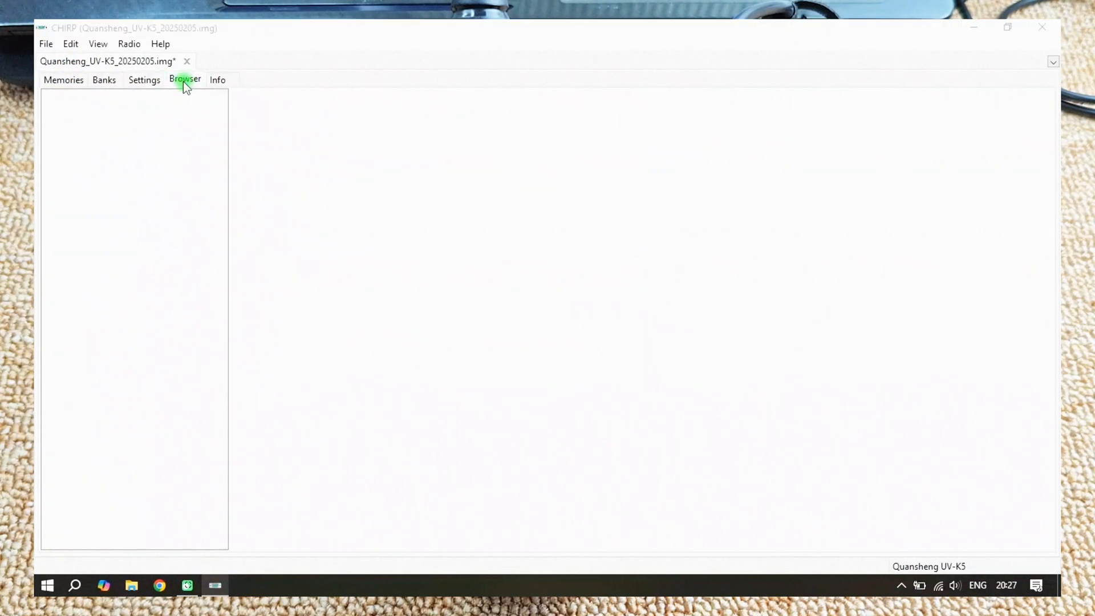
left_click(106, 112)
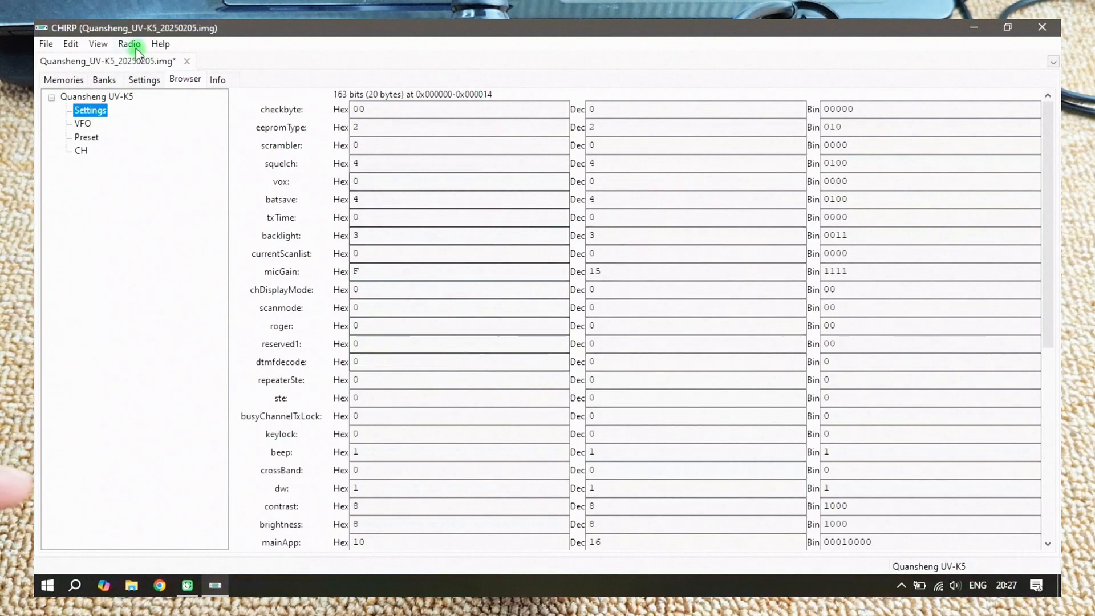
Return to the memory list, review the detailed properties of memory channel 1 (LOKAL05) and dismiss them
left_click(154, 80)
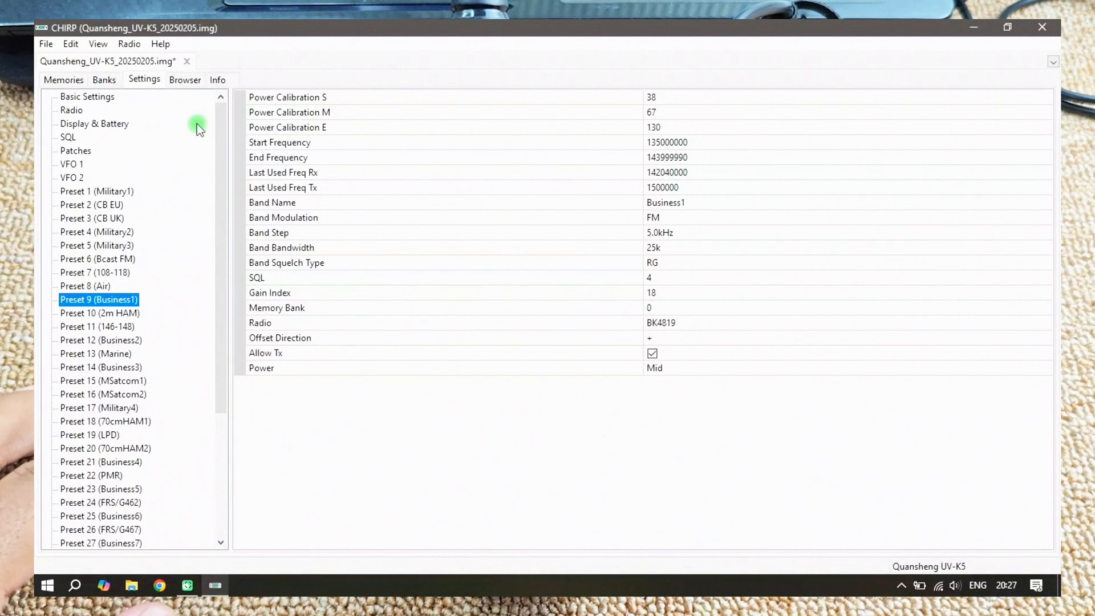
left_click(104, 80)
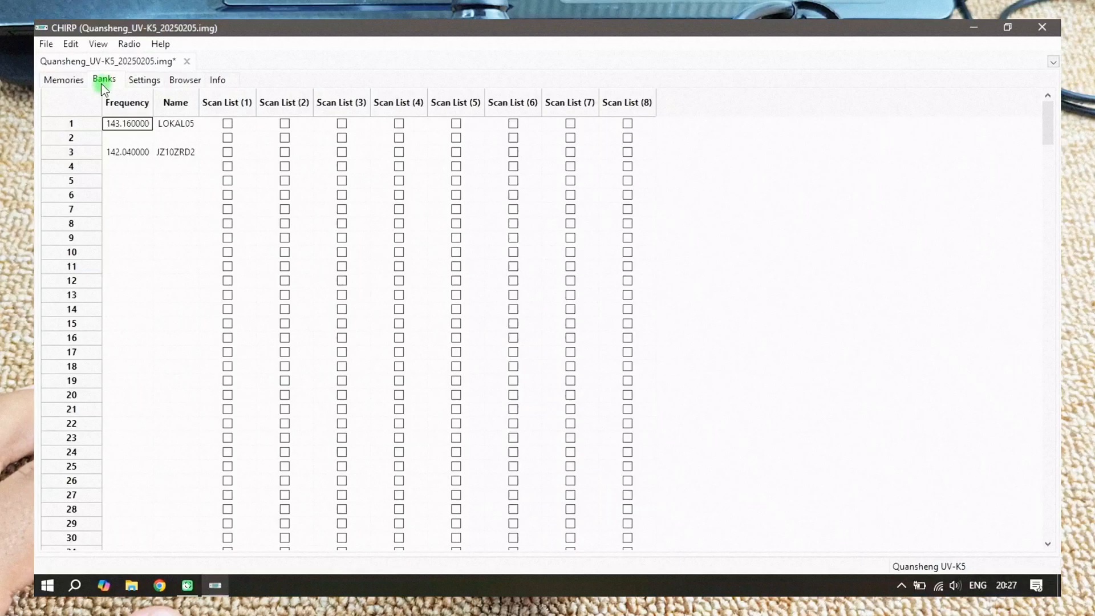
left_click(65, 79)
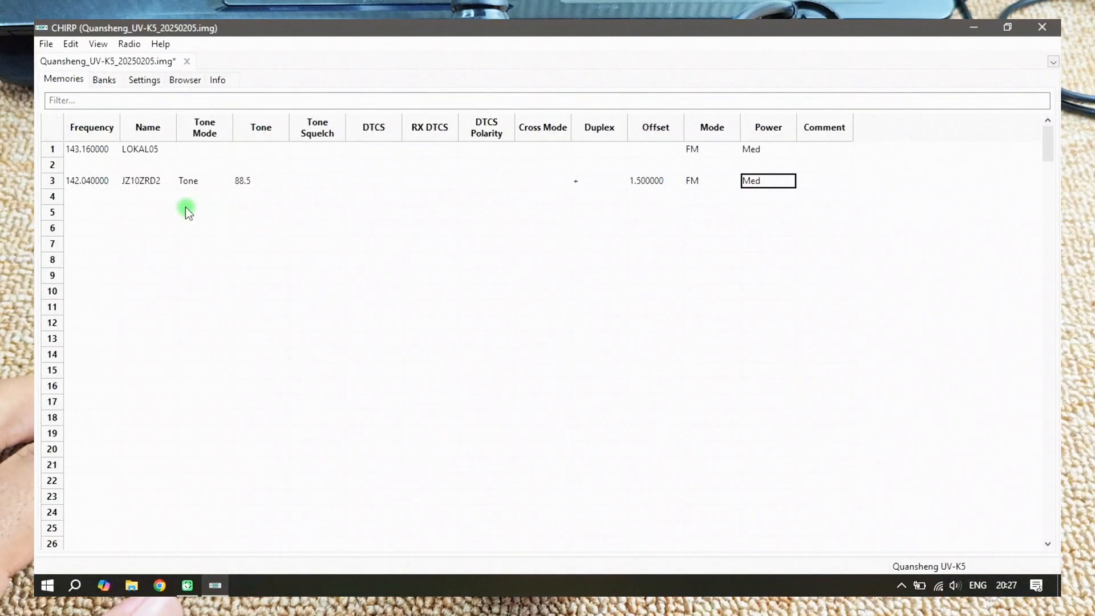
left_click(105, 164)
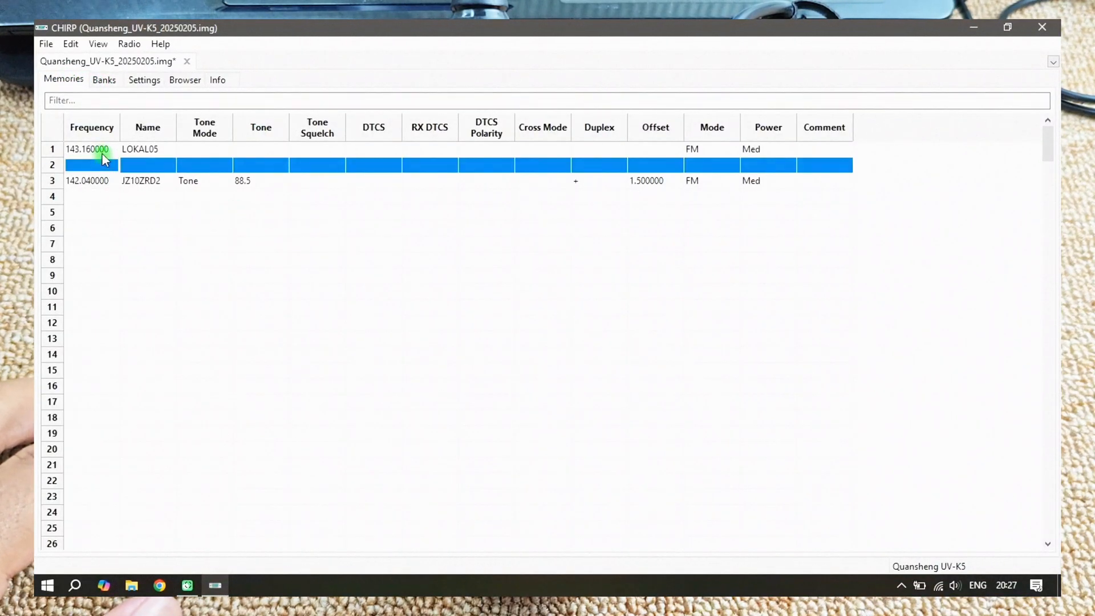
right_click(101, 153)
left_click(131, 166)
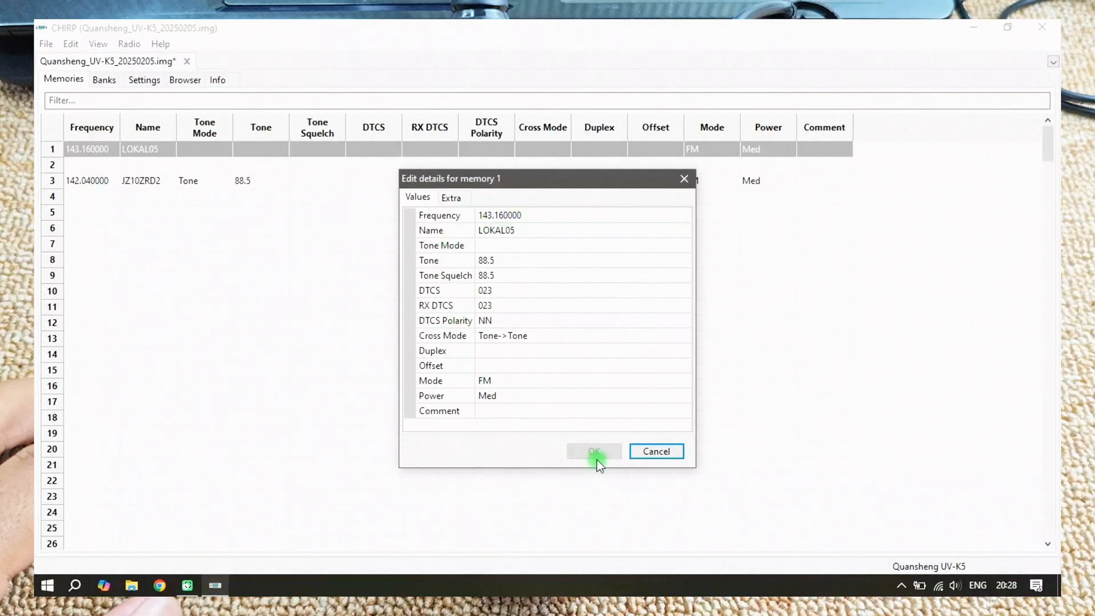
left_click(657, 451)
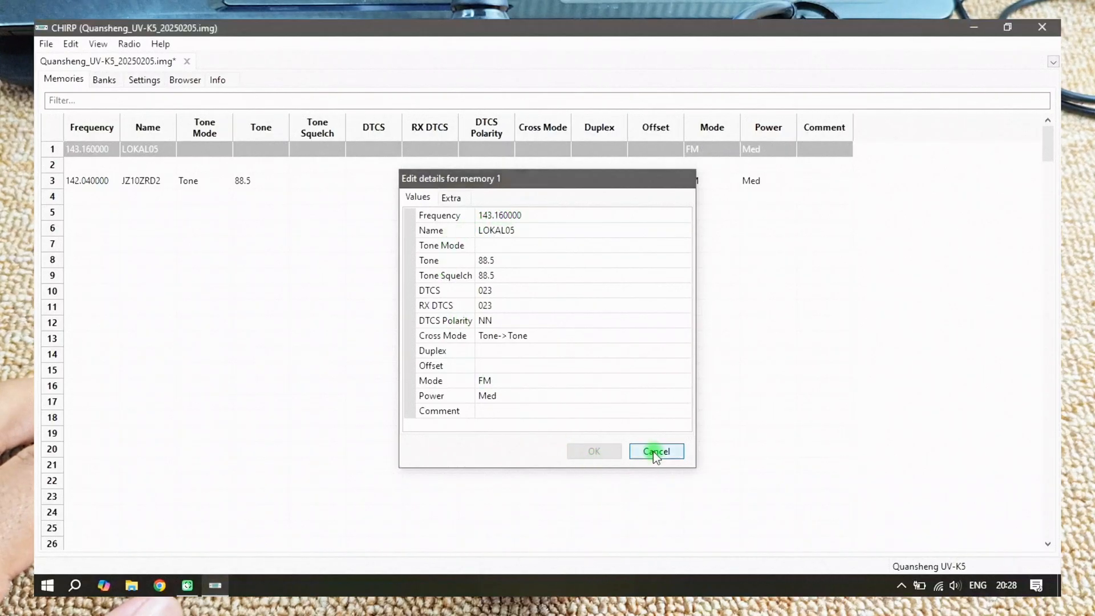
Add a frequency of 143.14 to the empty memory channel 2
left_click(87, 165)
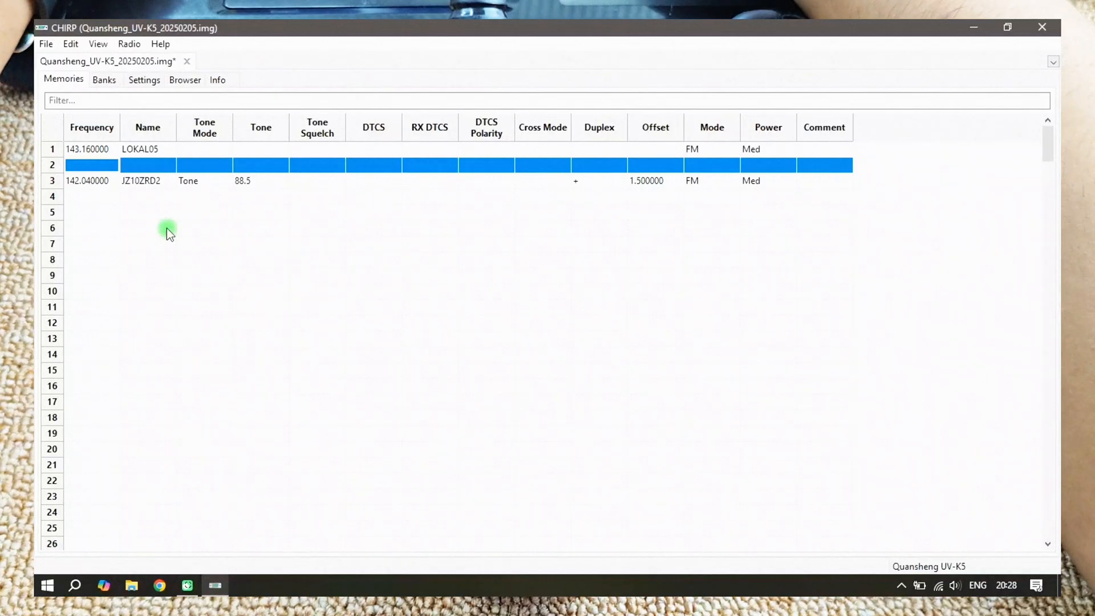
type("1")
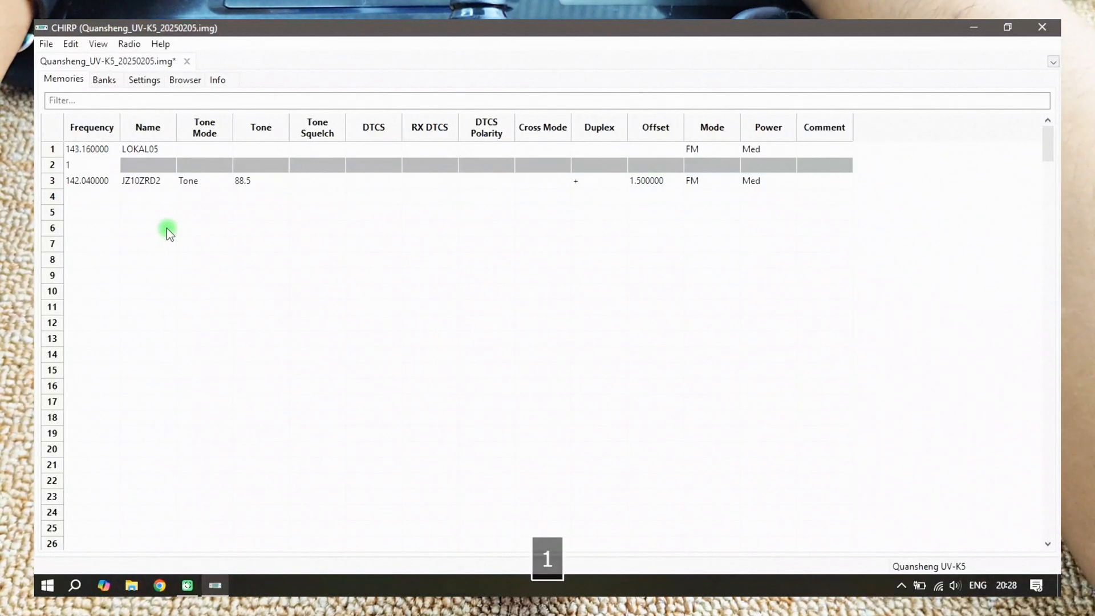
type("43.")
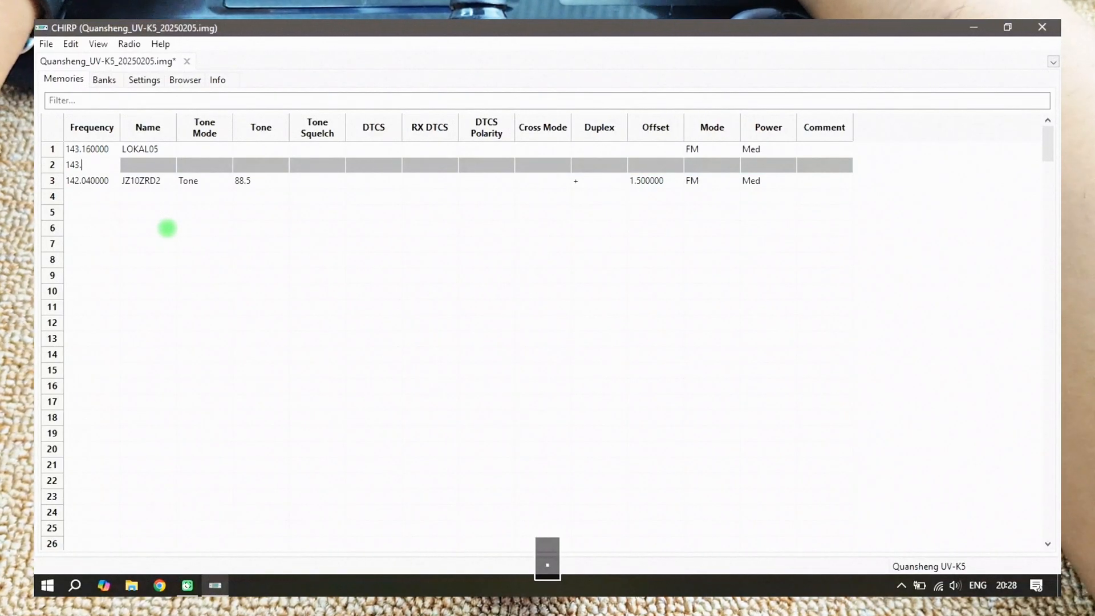
type("14")
key("Tab")
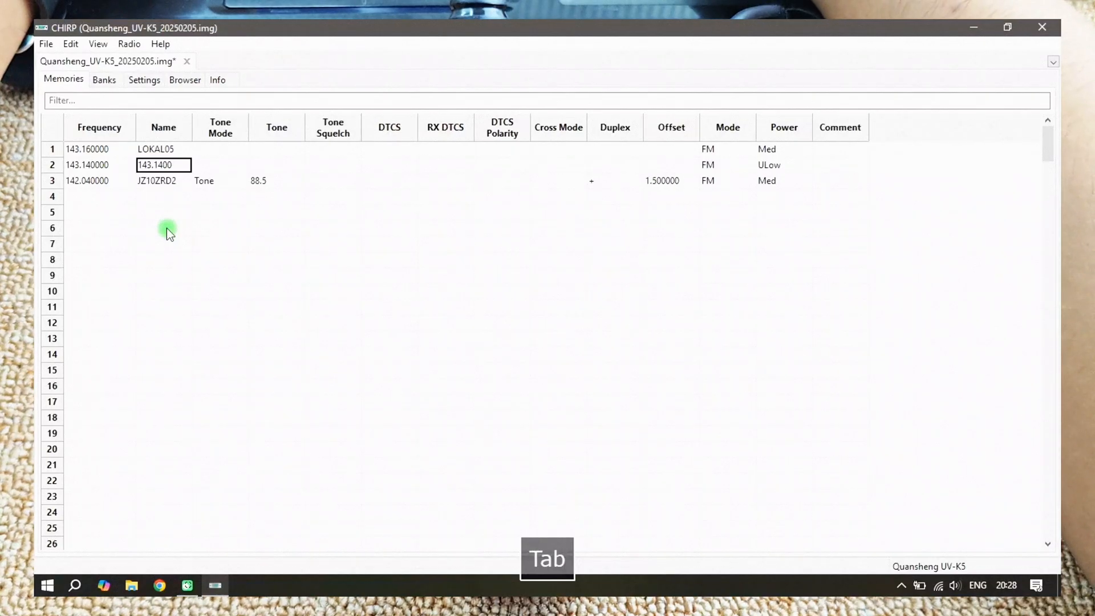
Rename memory channel 2 as 10ZZW07
key("BackSpace")
key("BackSpace")
key("BackSpace")
key("BackSpace")
key("BackSpace")
key("BackSpace")
key("BackSpace")
key("BackSpace")
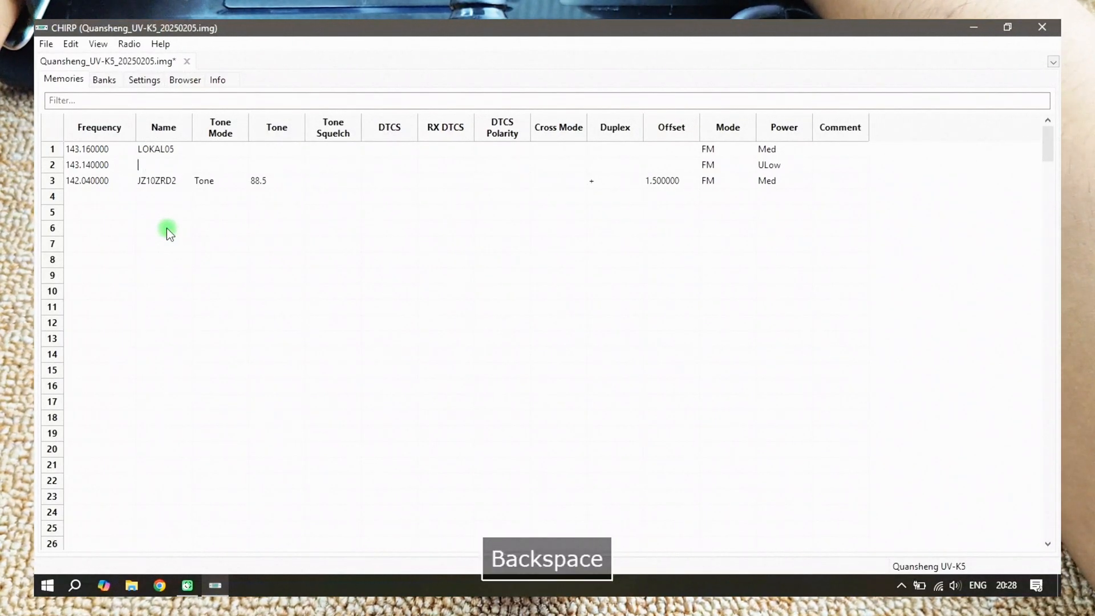
type("1")
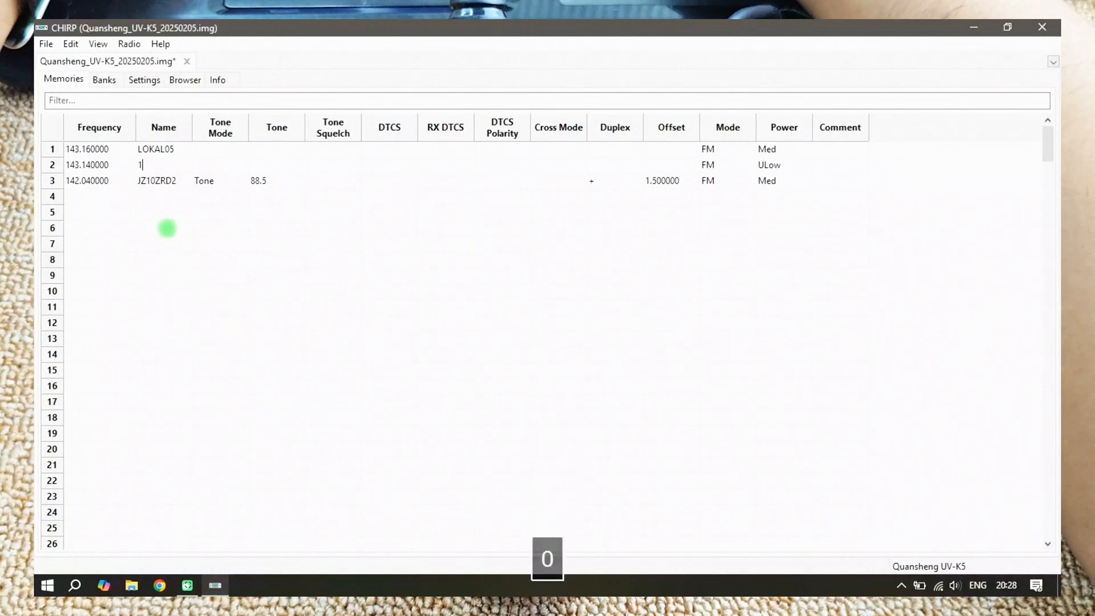
type("0Z")
key("BackSpace")
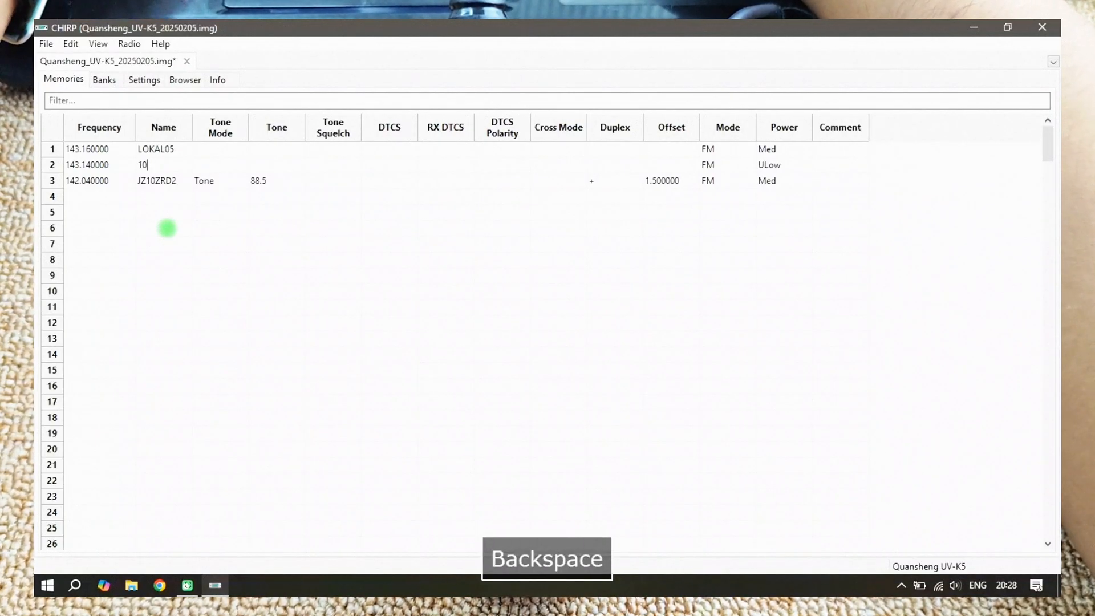
key("Caps_Lock")
type("ZZ")
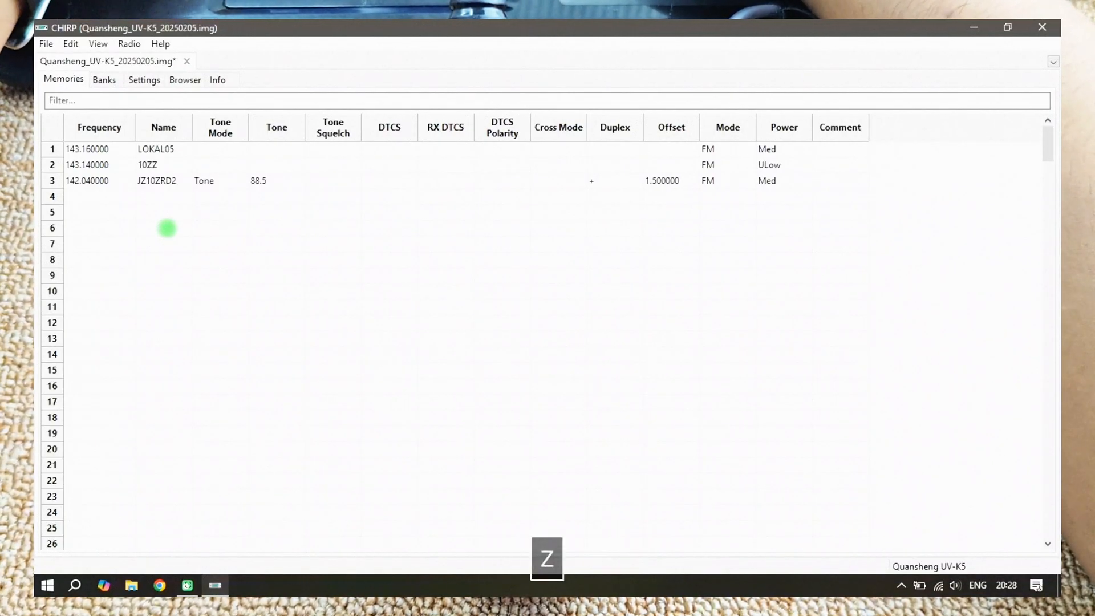
type("W")
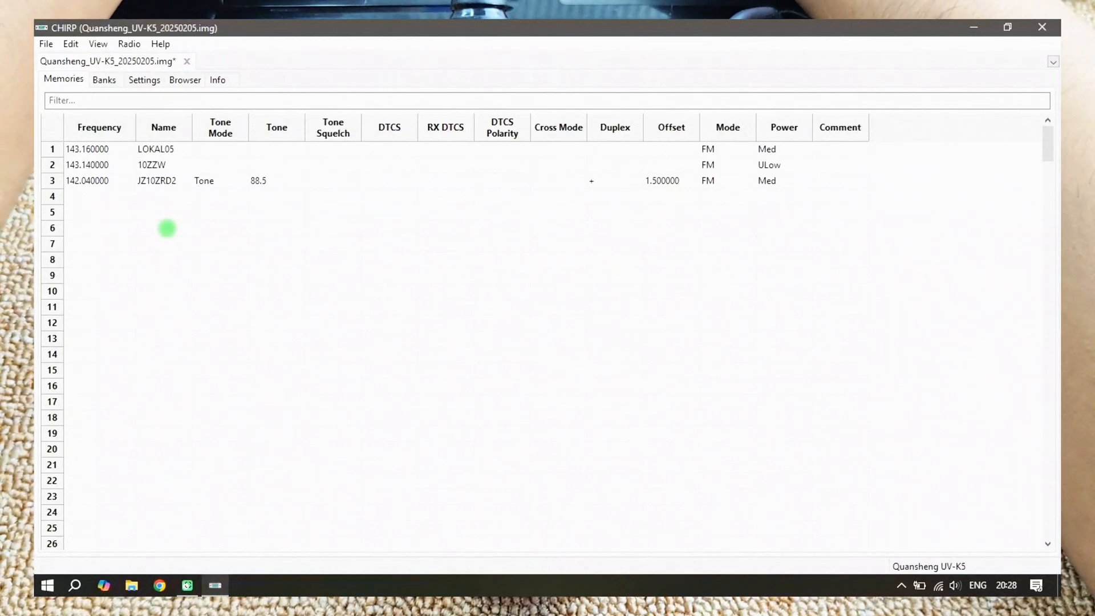
type("07")
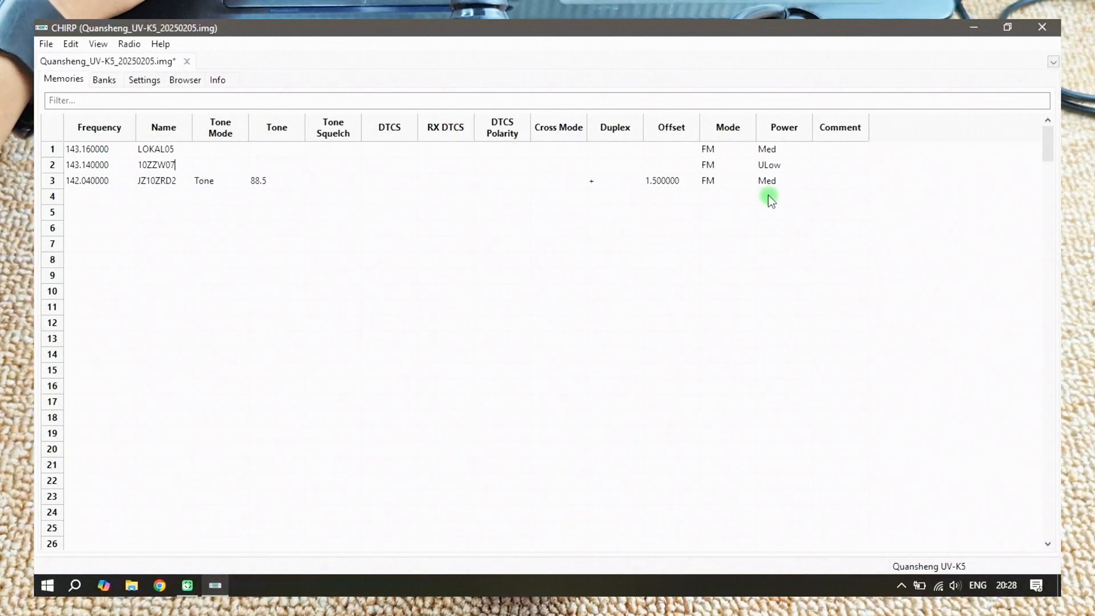
Set the power level of memory channel 2 (10ZZW07) to Med
left_click(775, 167)
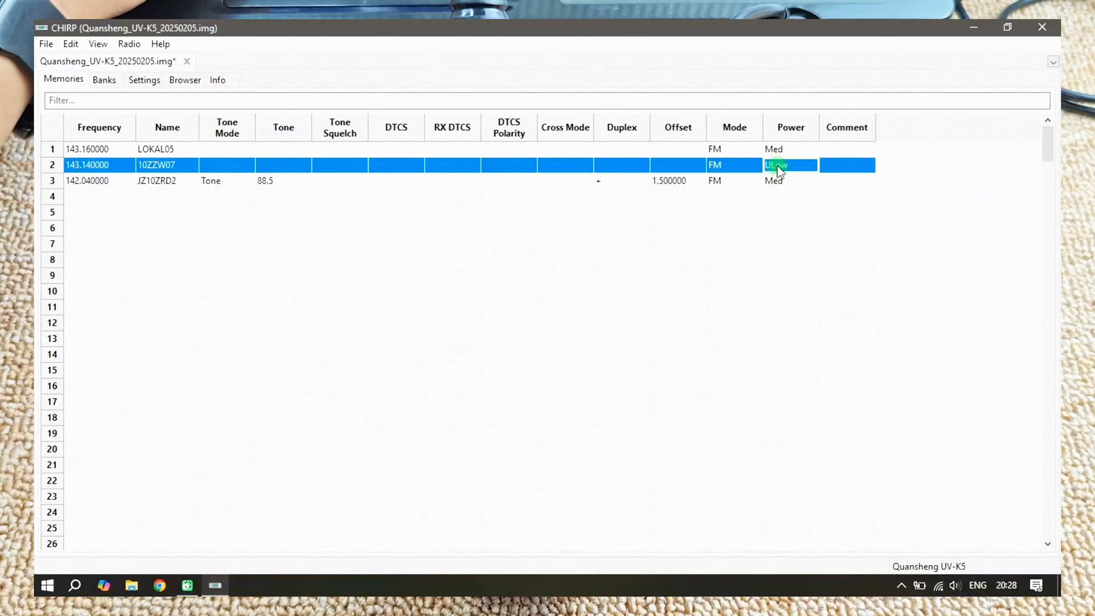
left_click(777, 166)
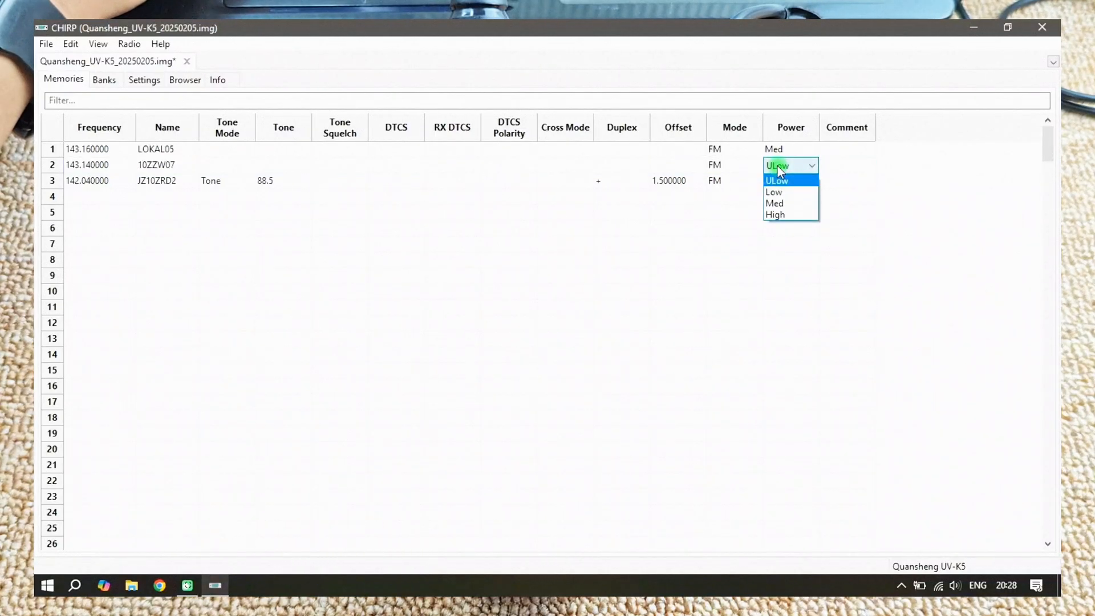
left_click(776, 203)
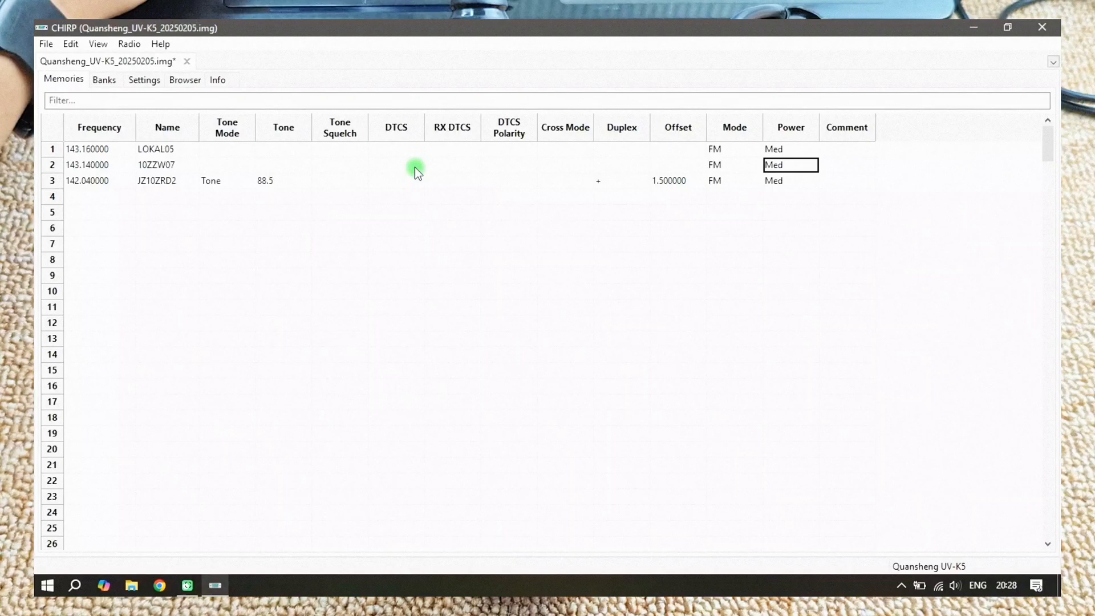
Add a frequency of 142.060 to the empty memory channel 4
left_click(89, 195)
left_click(88, 195)
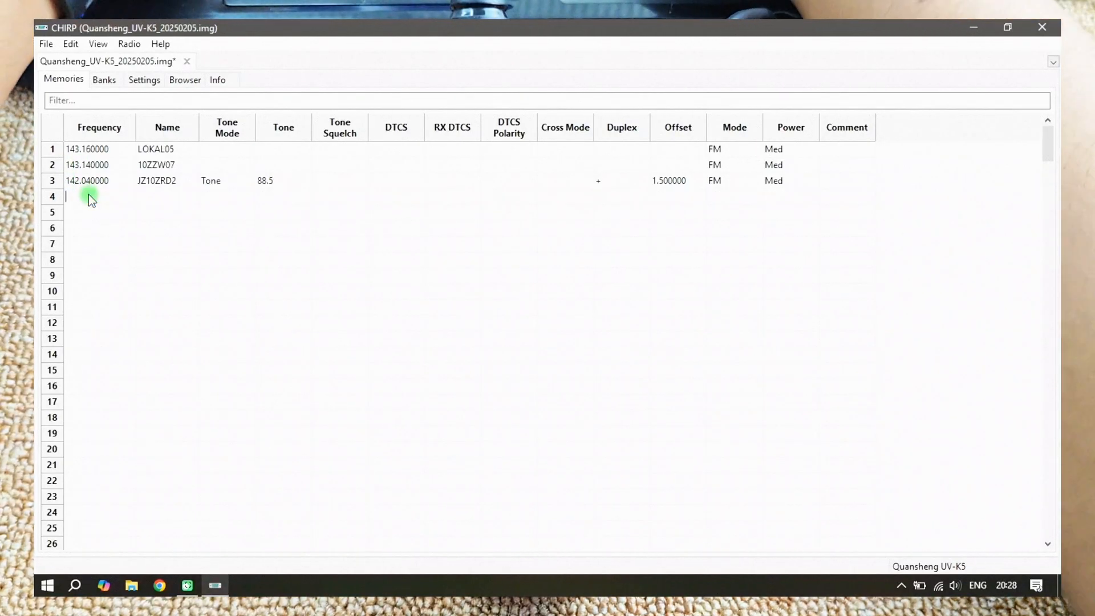
type("14")
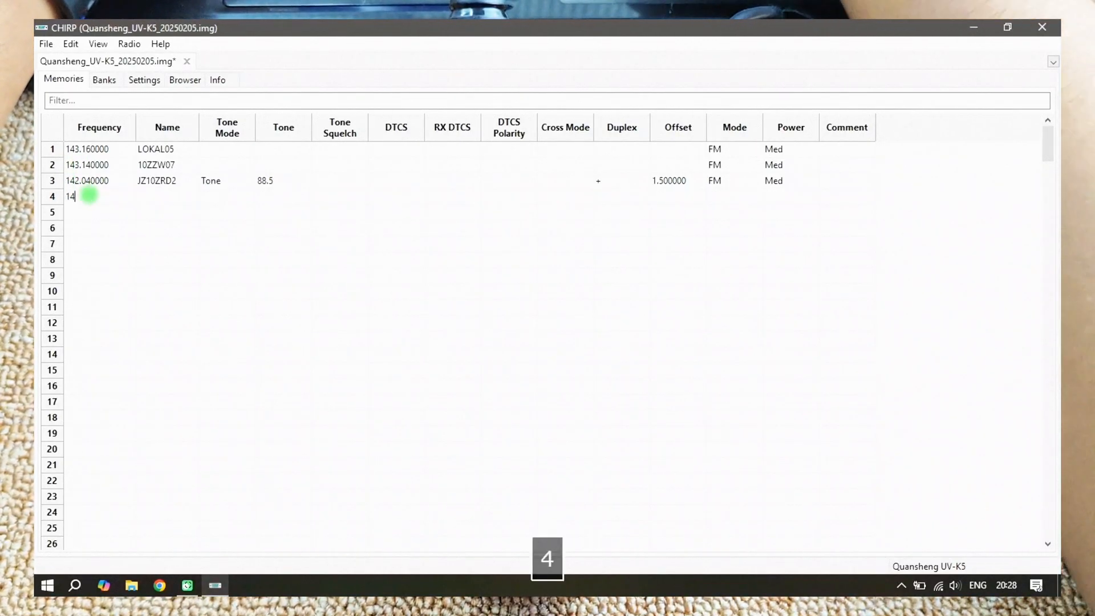
type("2")
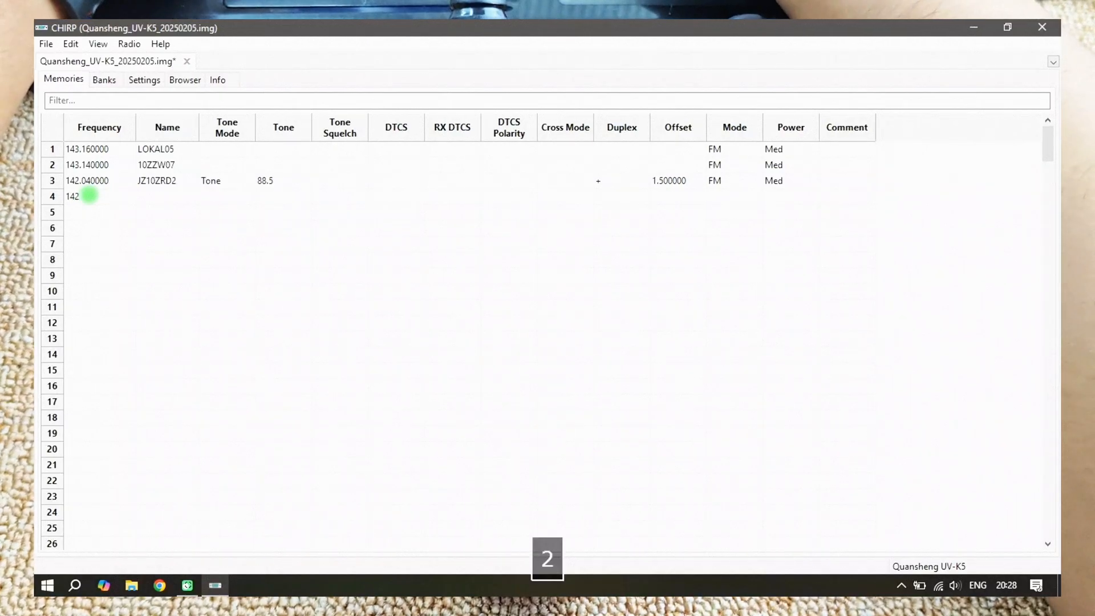
type(".")
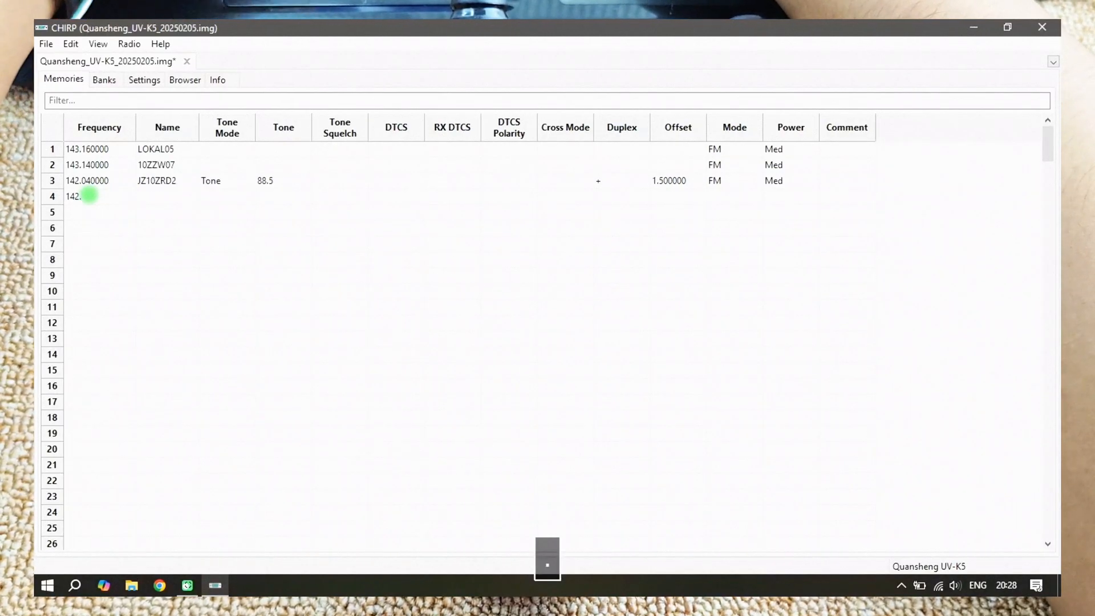
type("060")
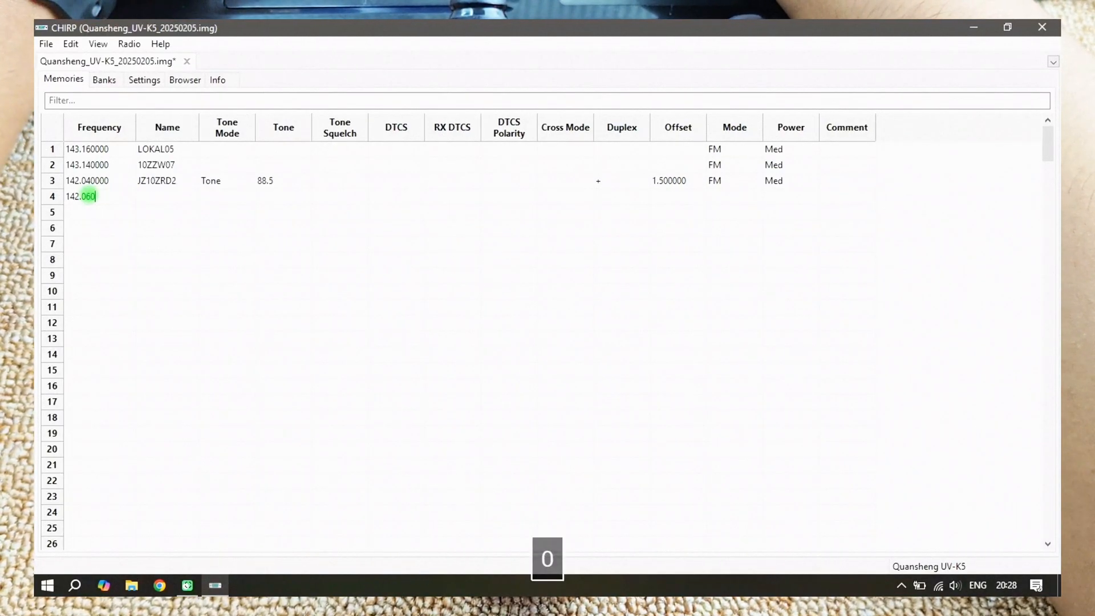
key("Tab")
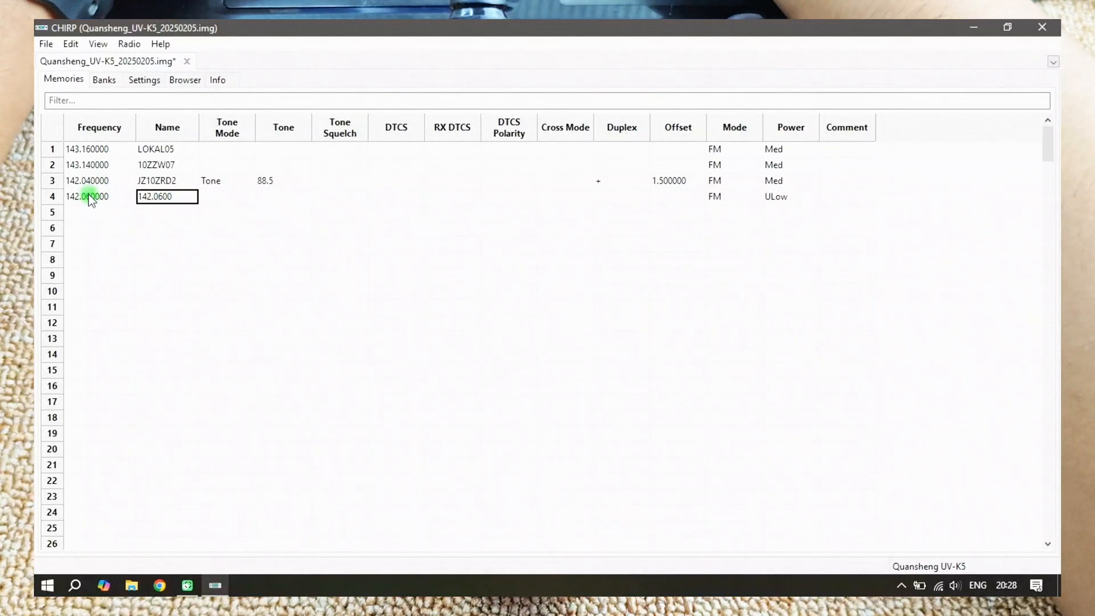
Replace the default name of memory channel 4 with JZ10ZRD3
key("BackSpace")
key("BackSpace")
key("BackSpace")
key("BackSpace")
key("BackSpace")
key("BackSpace")
key("BackSpace")
key("BackSpace")
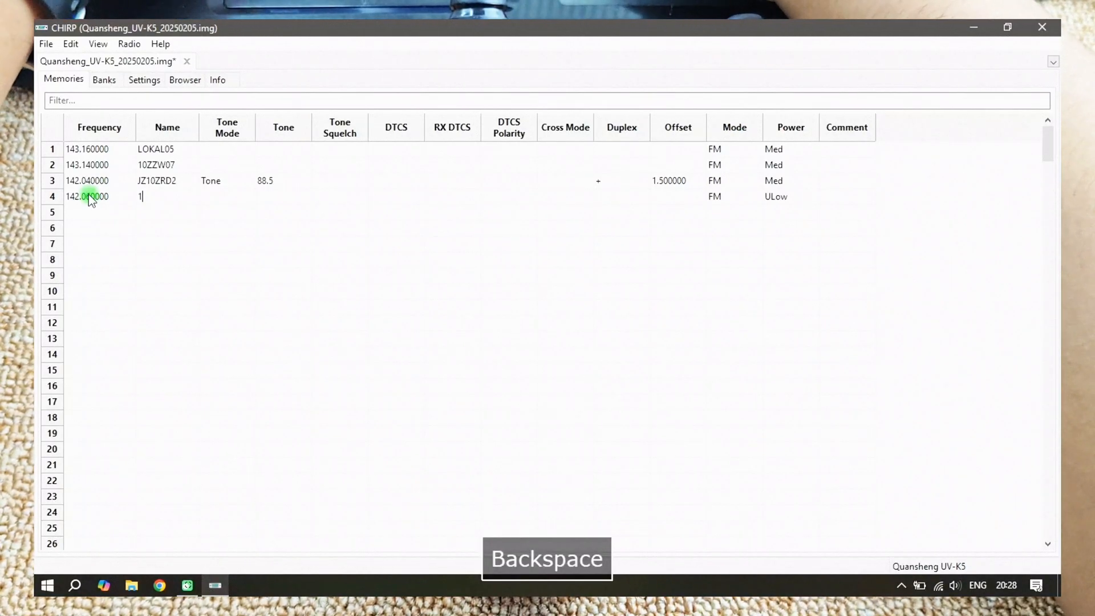
type("JZ10")
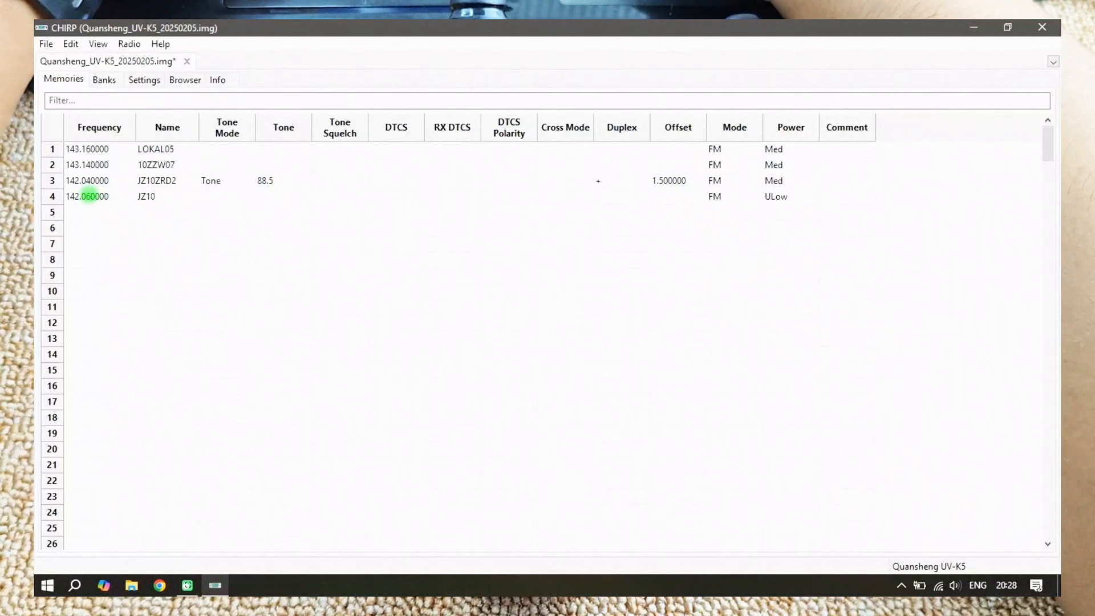
type("ZRD3")
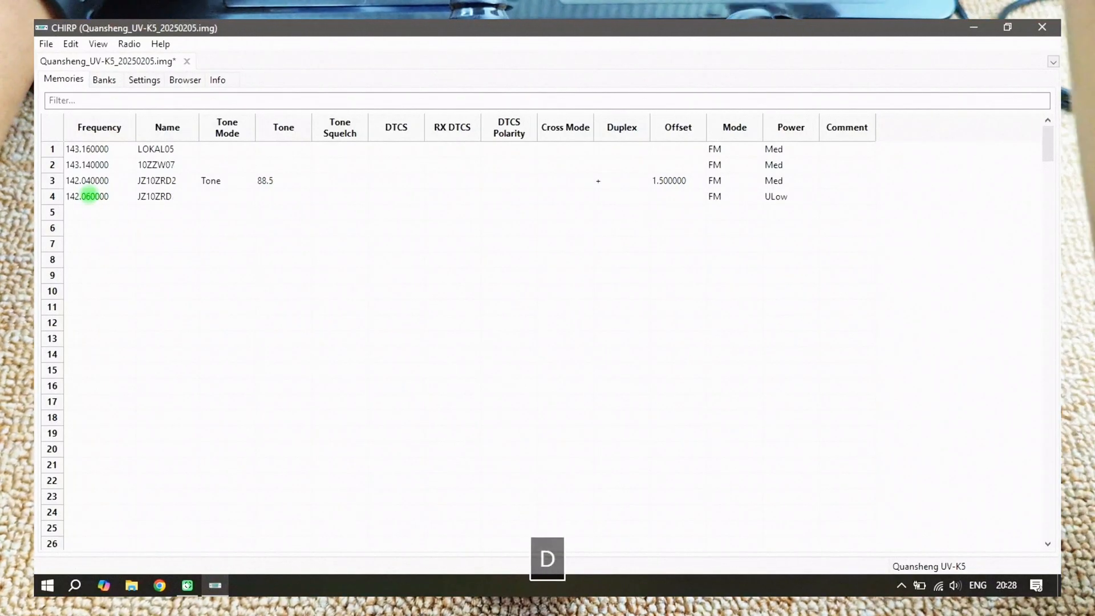
key("Tab")
key("Return")
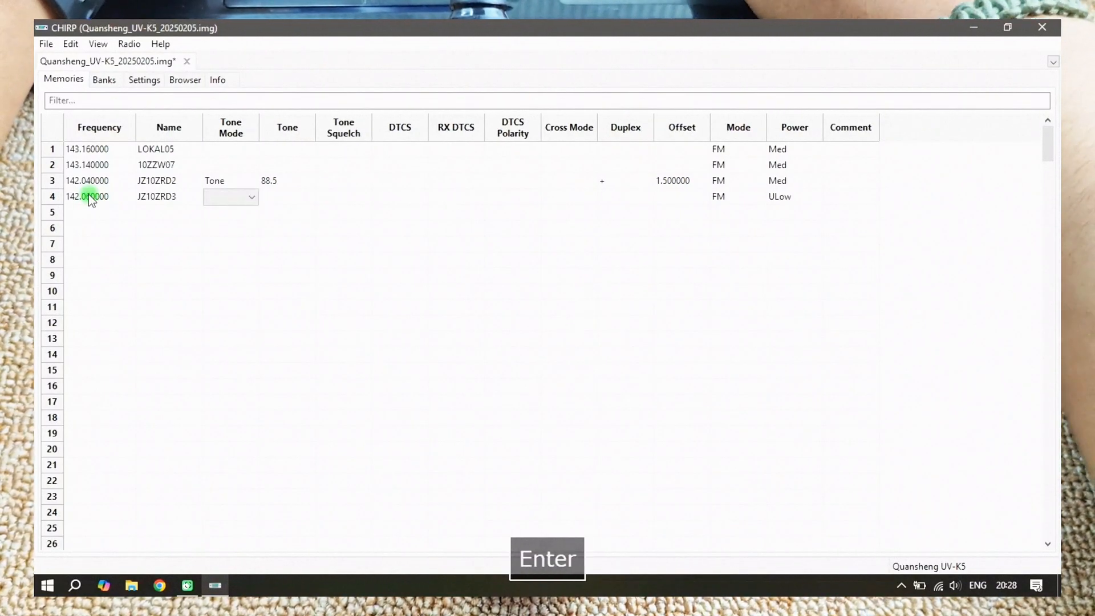
key("Down")
key("Return")
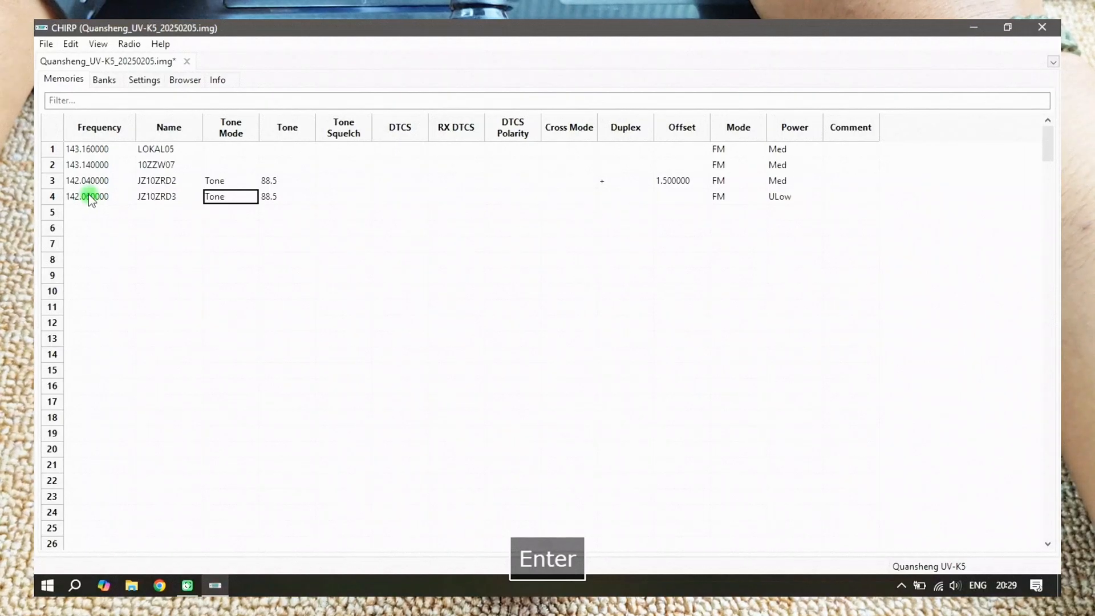
Set the duplex of memory channel 4 to + with an offset of 1.5000 MHz
key("Right")
key("Right")
key("Right")
key("Right")
key("Right")
key("Right")
key("Right")
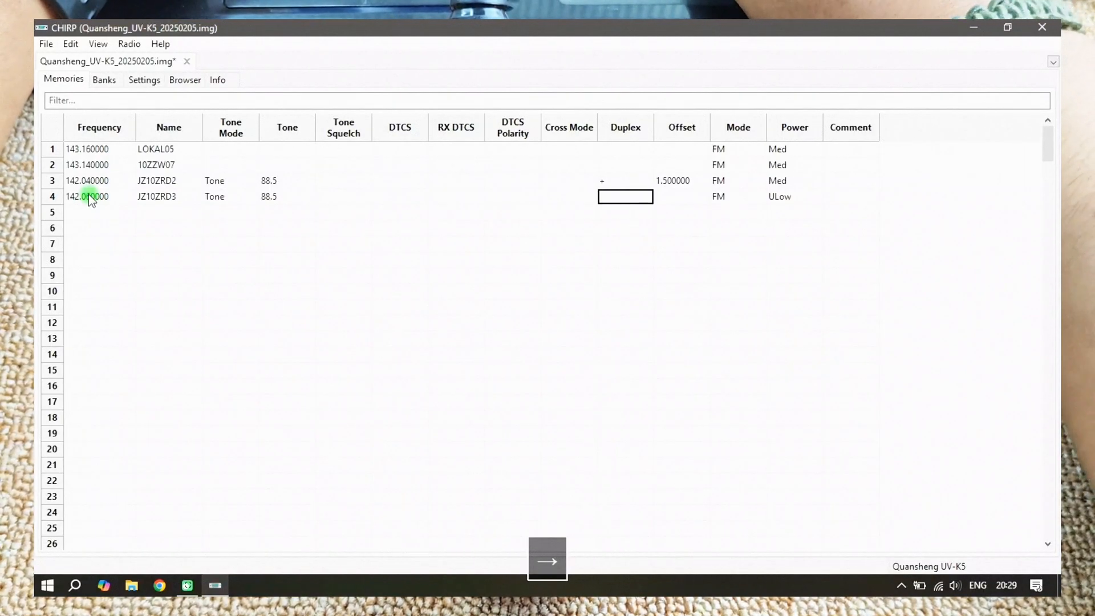
key("Return")
key("Down")
key("Return")
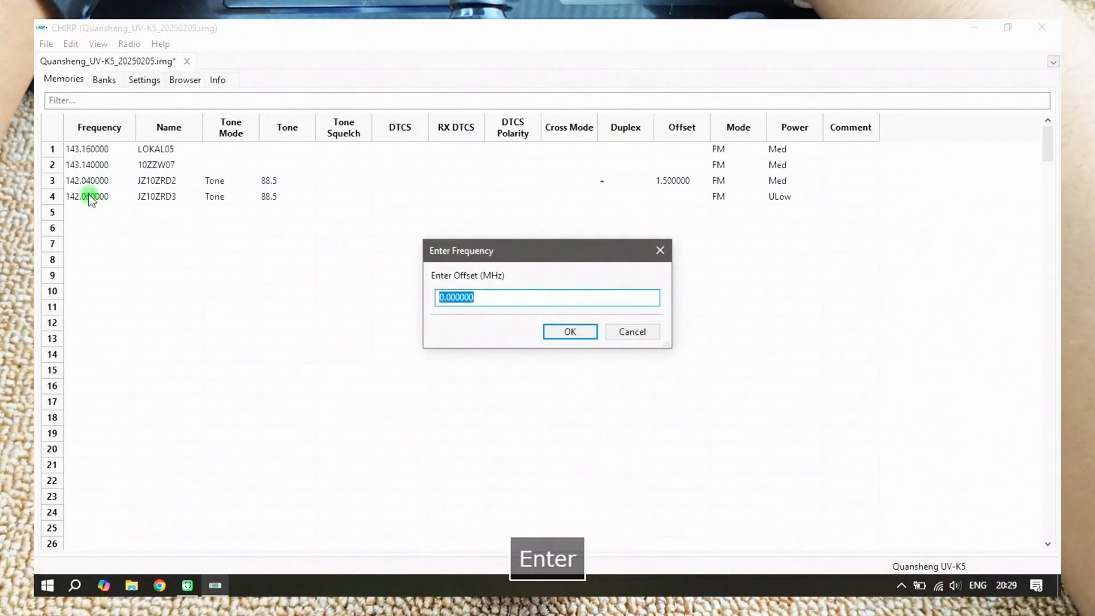
type("1.")
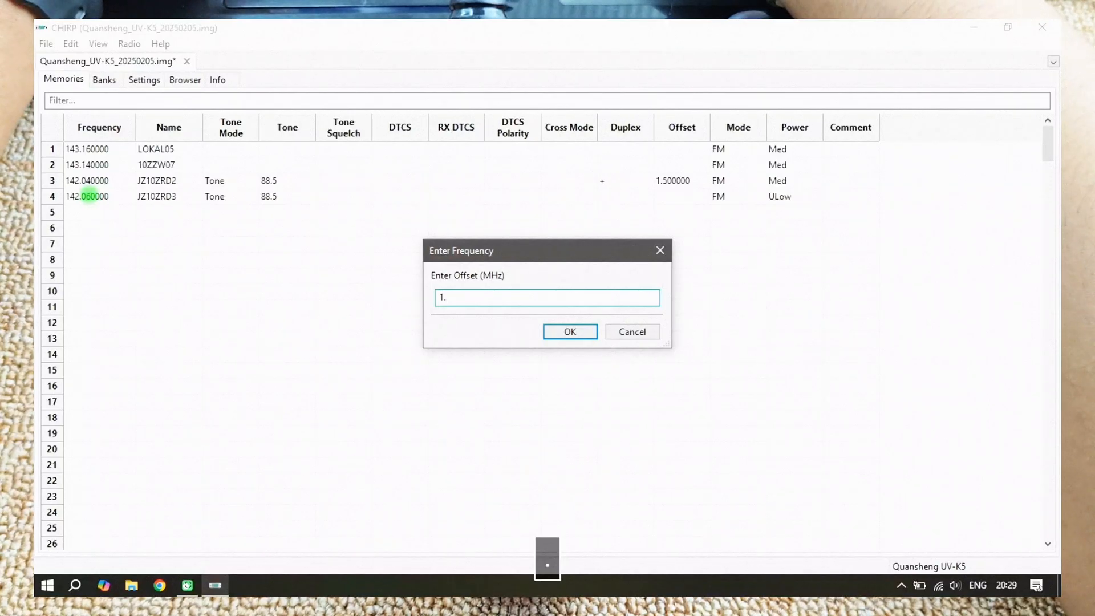
type("5000")
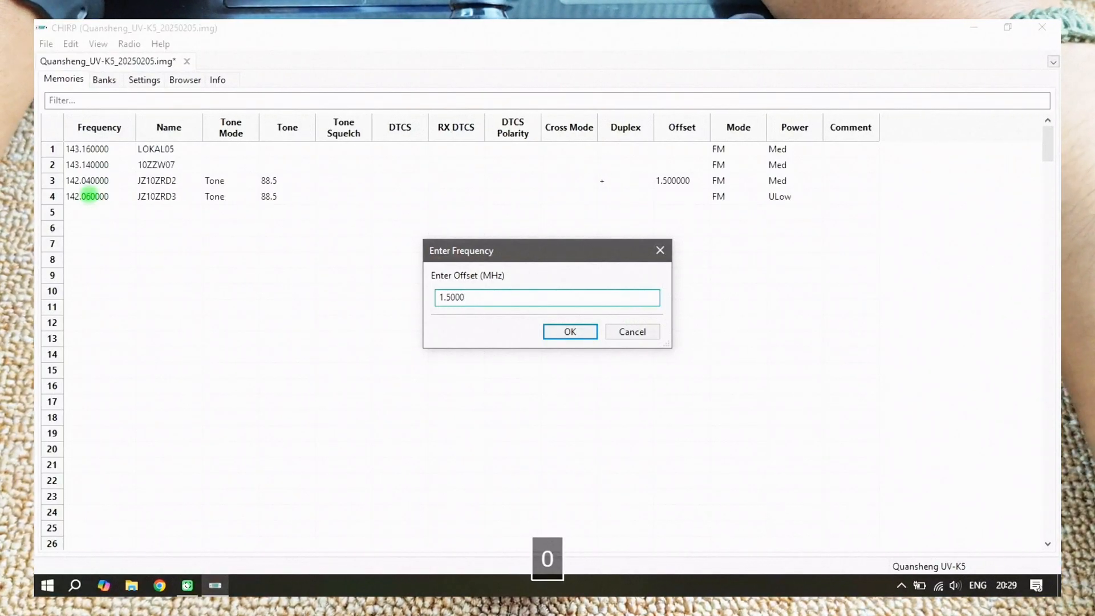
key("Return")
key("Up")
key("Right")
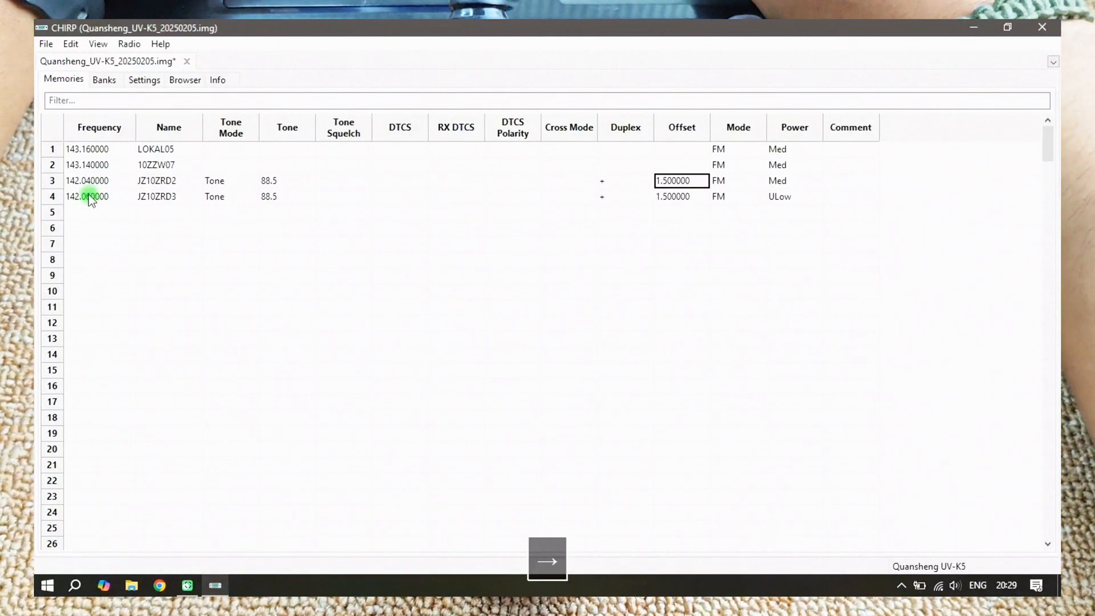
Set the power level of memory channel 4 (JZ10ZRD3) to Med
key("Down")
key("Right")
key("Right")
key("Return")
key("Down")
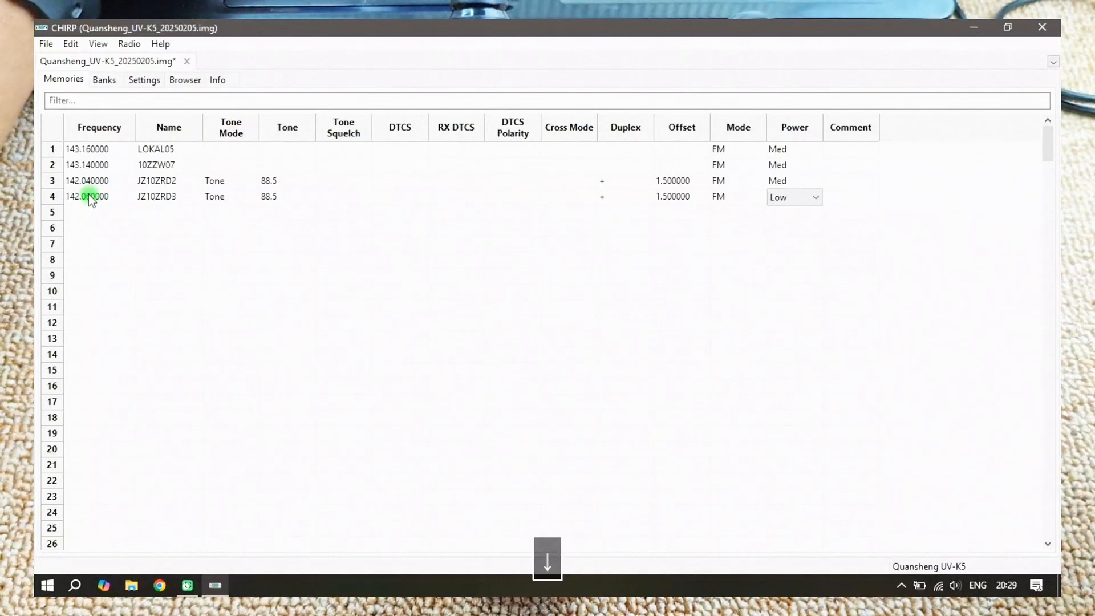
key("Down")
key("Return")
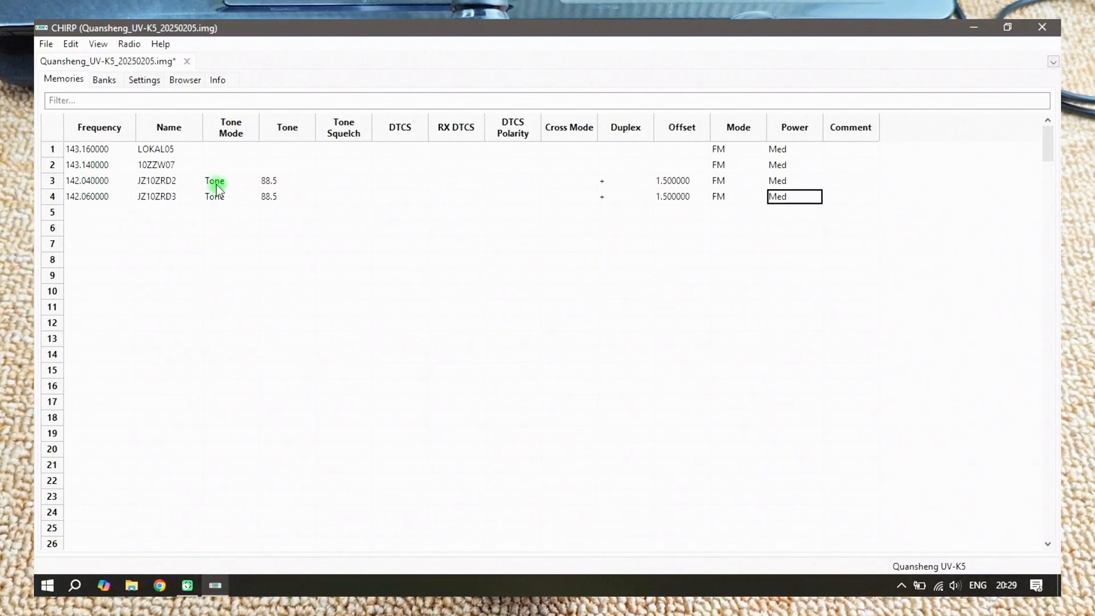
Try to upload the edited Quansheng UV-K5 image to the radio through port COM4
left_click(132, 45)
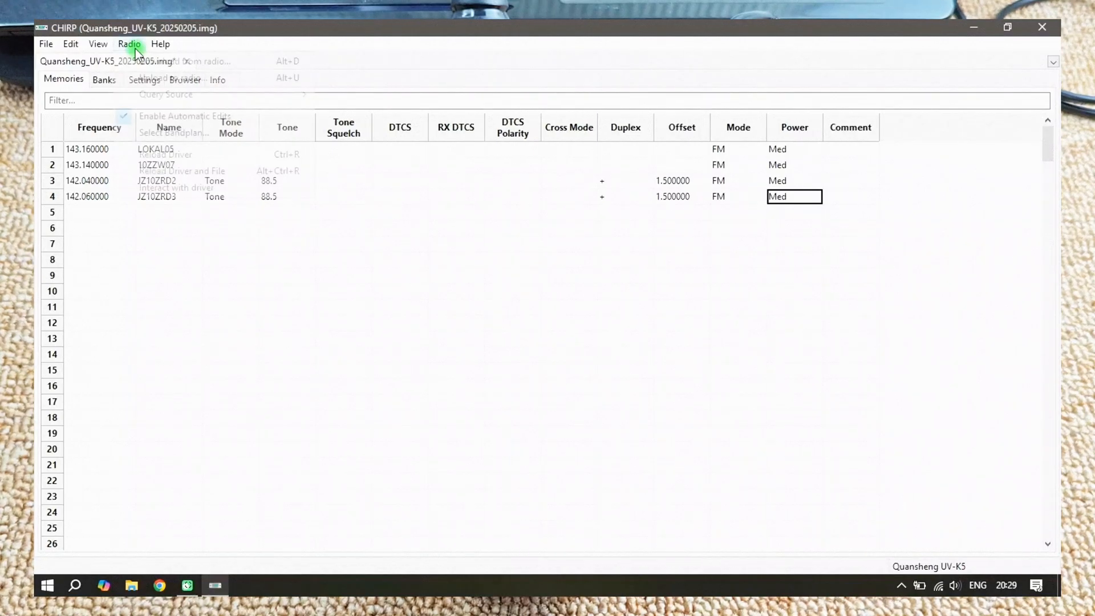
left_click(145, 78)
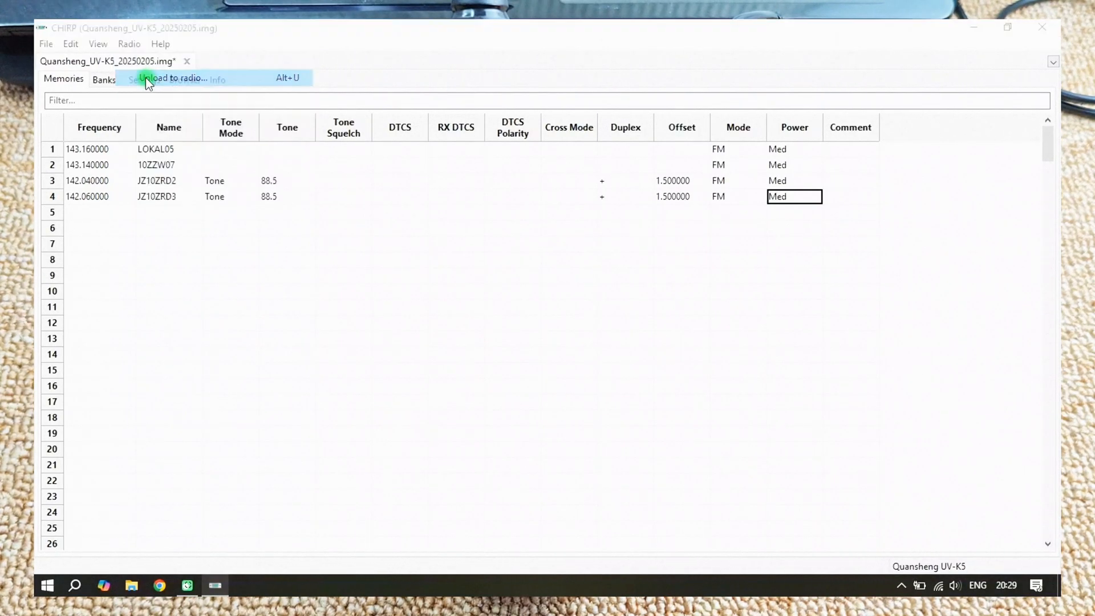
left_click(424, 376)
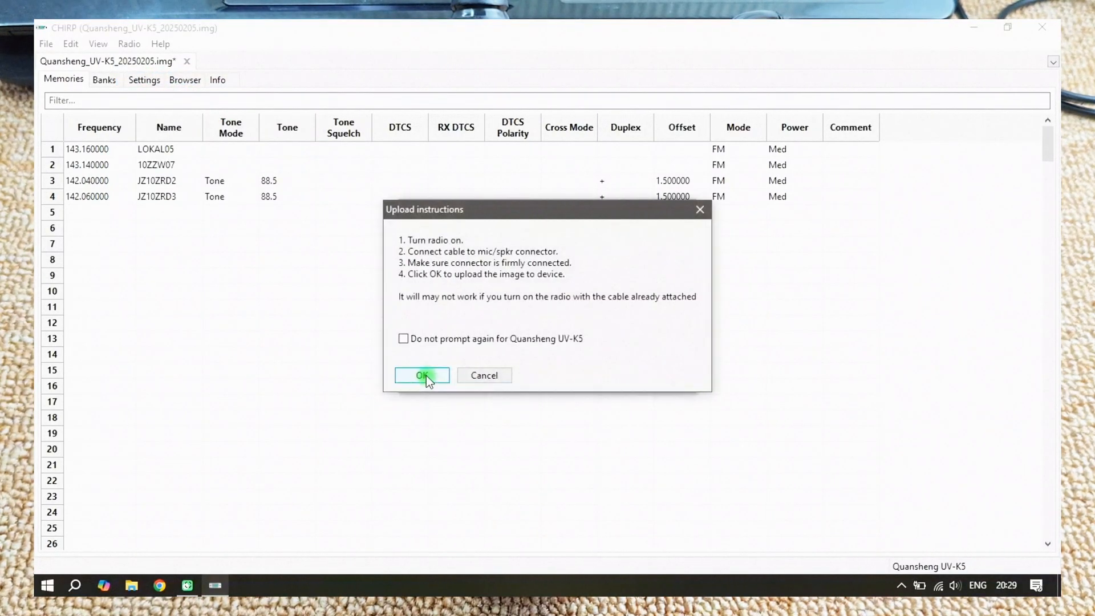
left_click(426, 375)
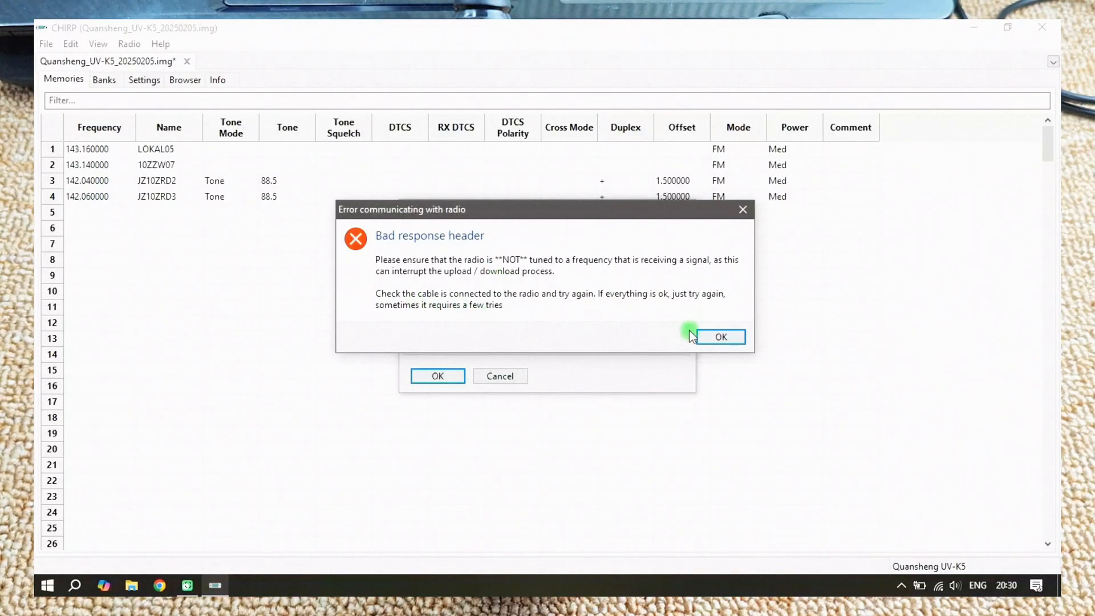
left_click(720, 337)
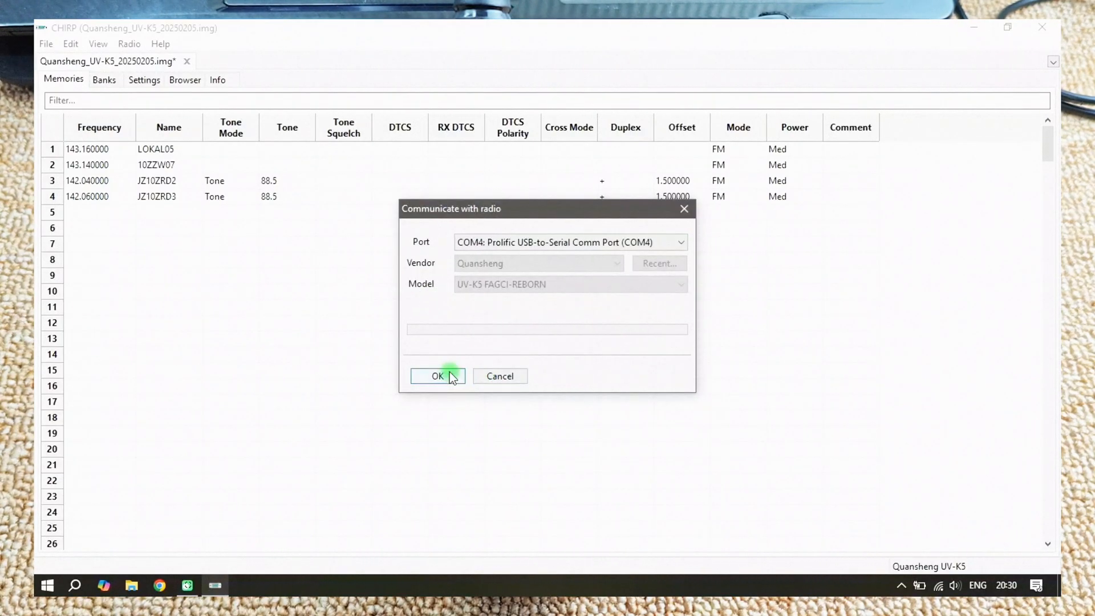
Retry the upload to the UV-K5 FAGCI-REBORN radio twice over COM4, accepting the upload instructions each time
left_click(451, 377)
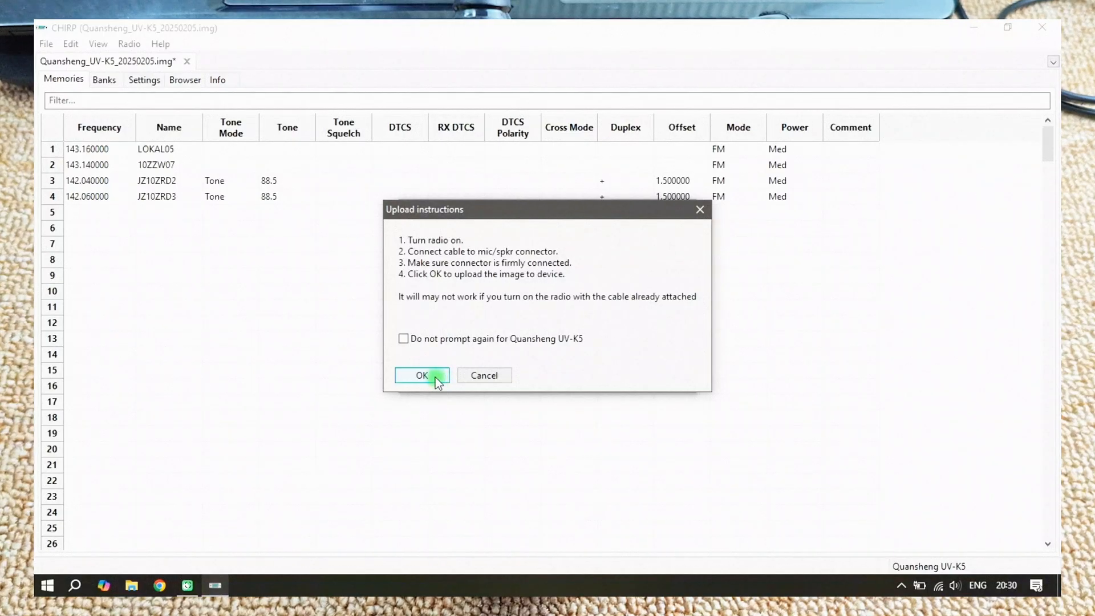
left_click(436, 378)
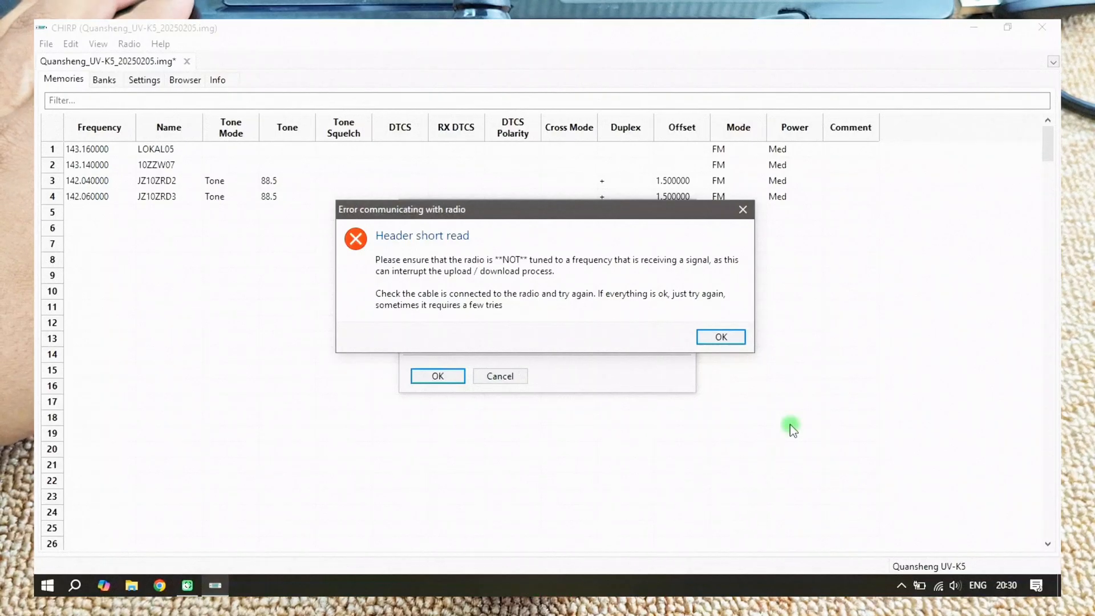
left_click(719, 338)
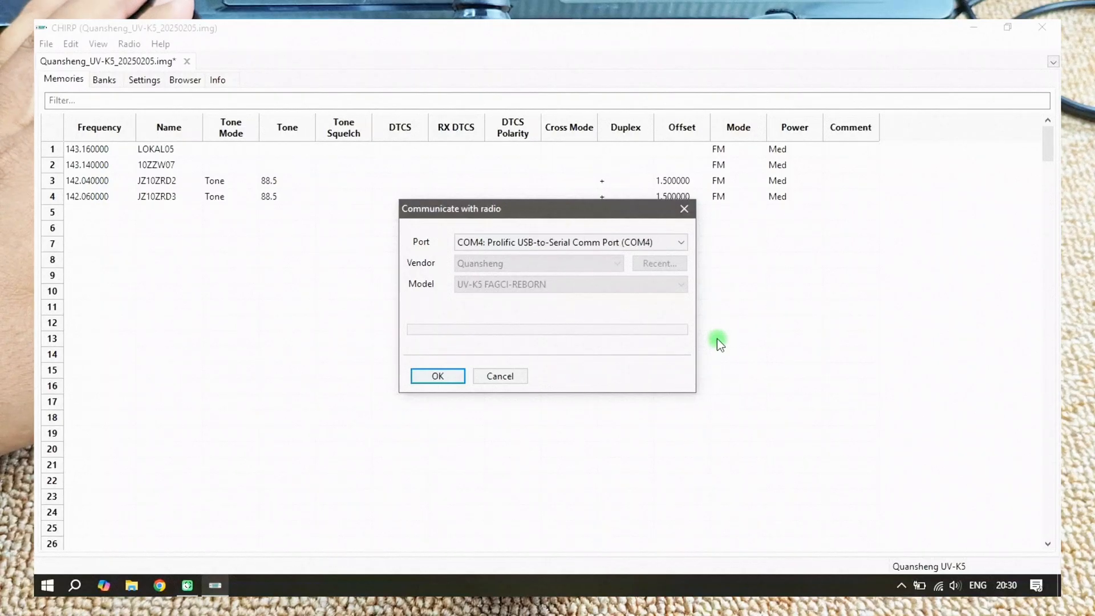
left_click(460, 377)
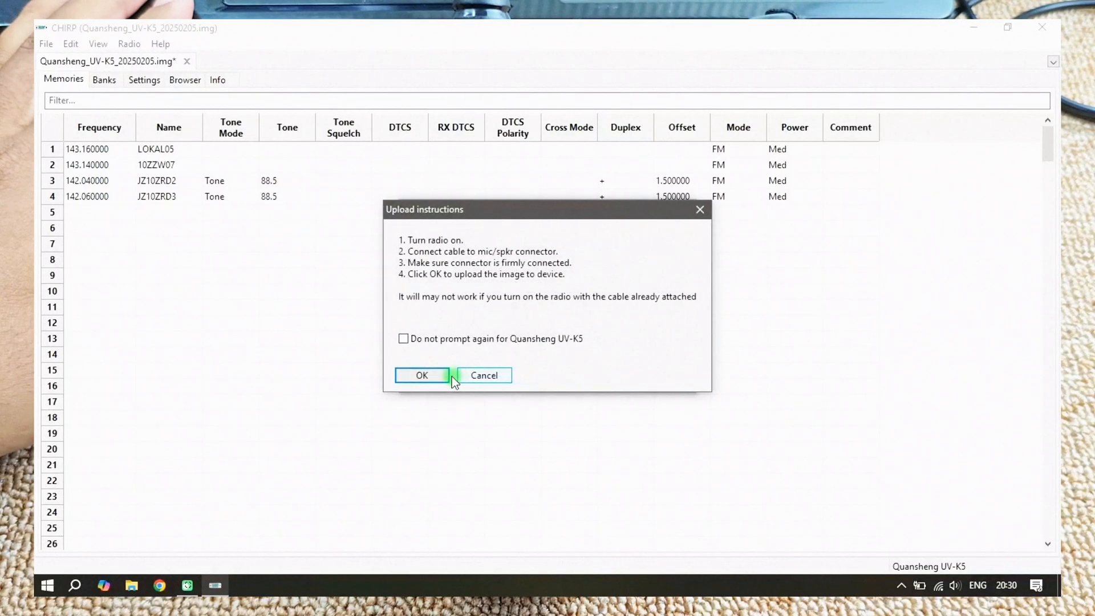
left_click(433, 376)
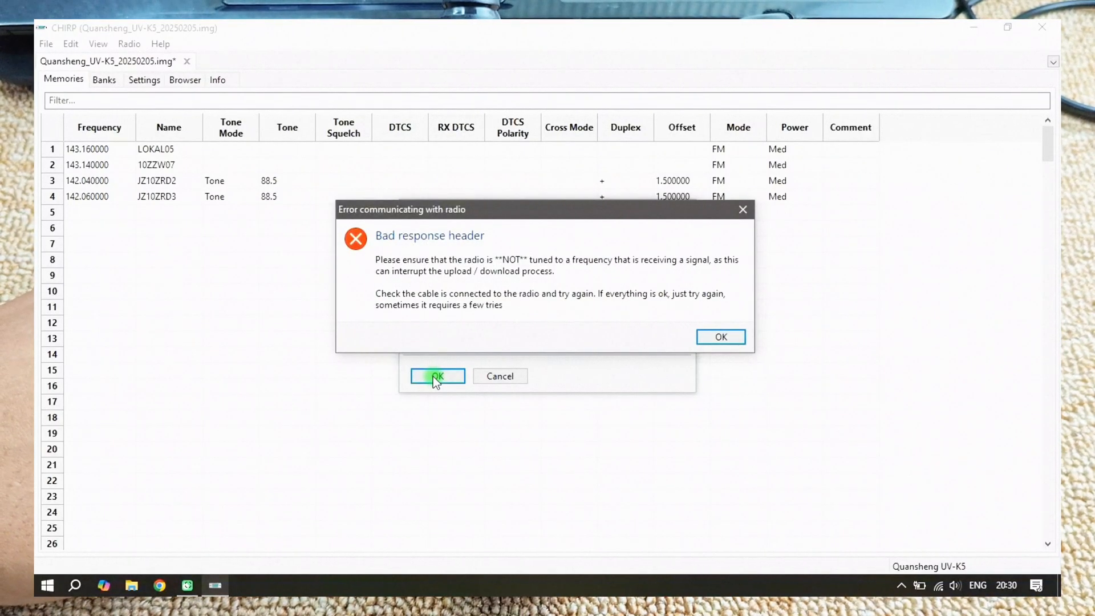
left_click(732, 338)
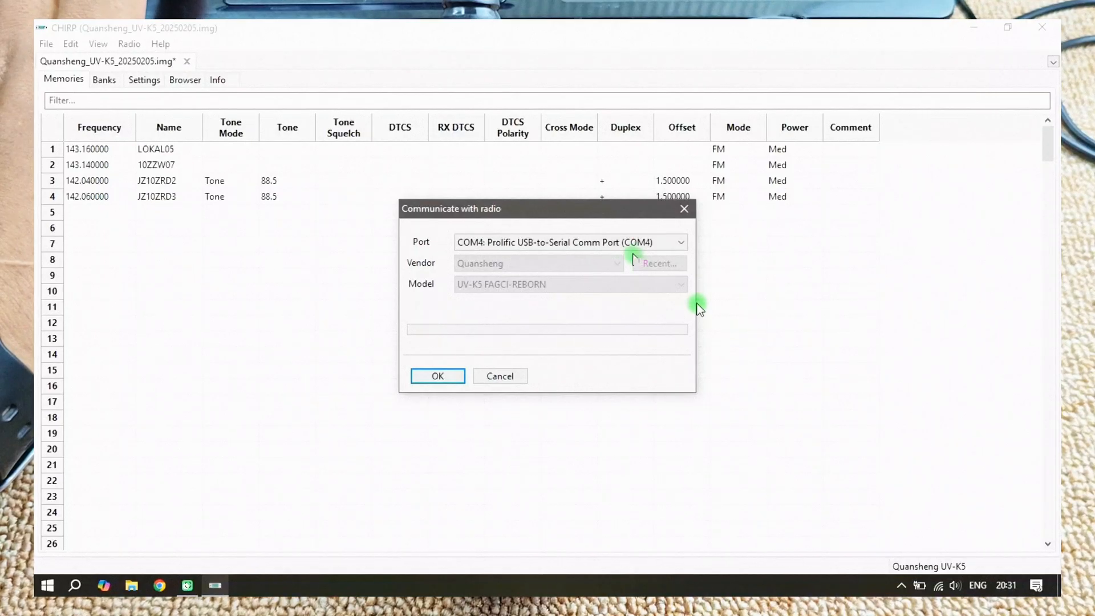
Check the available ports for the upload, keep COM4 selected and cancel the communication with the radio
left_click(612, 239)
left_click(529, 391)
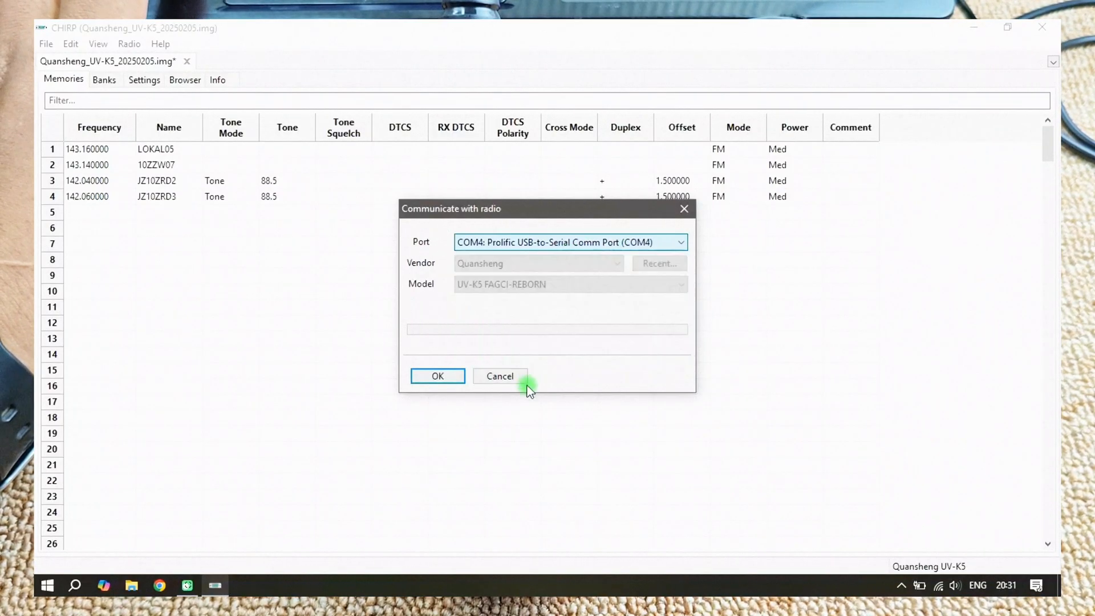
left_click(508, 376)
Try to upload the edited Quansheng UV-K5 image to the radio through port COM3, accepting the upload instructions
left_click(130, 43)
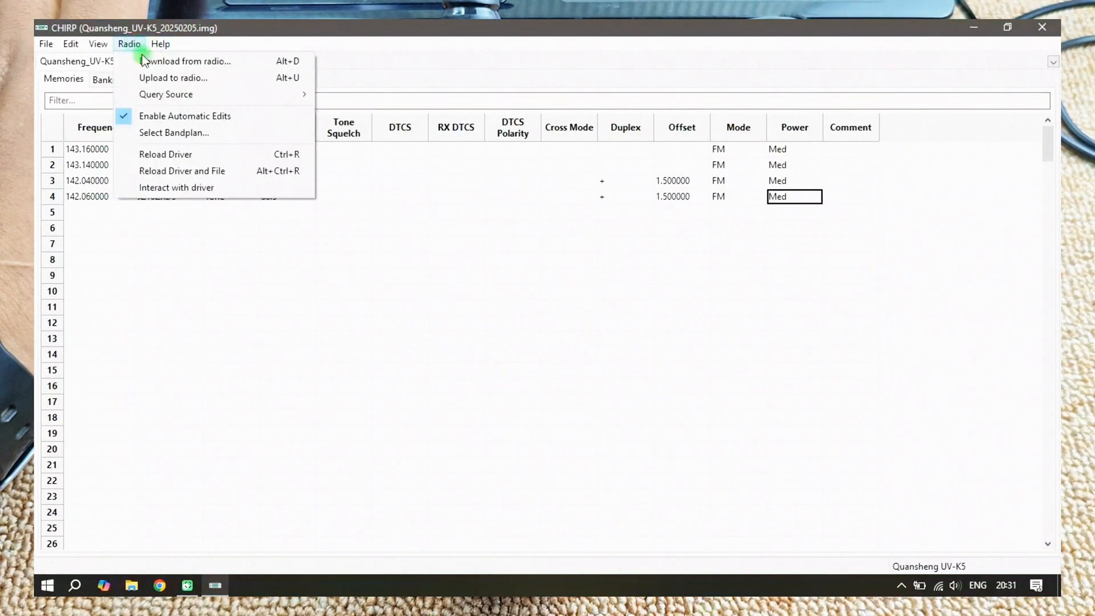
left_click(152, 79)
left_click(473, 243)
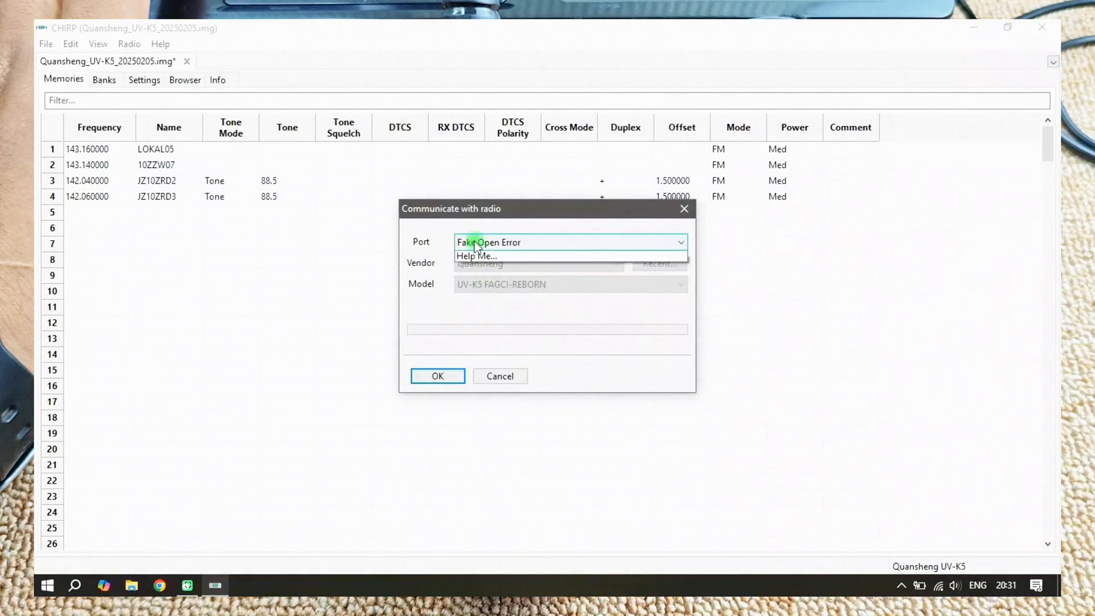
left_click(542, 337)
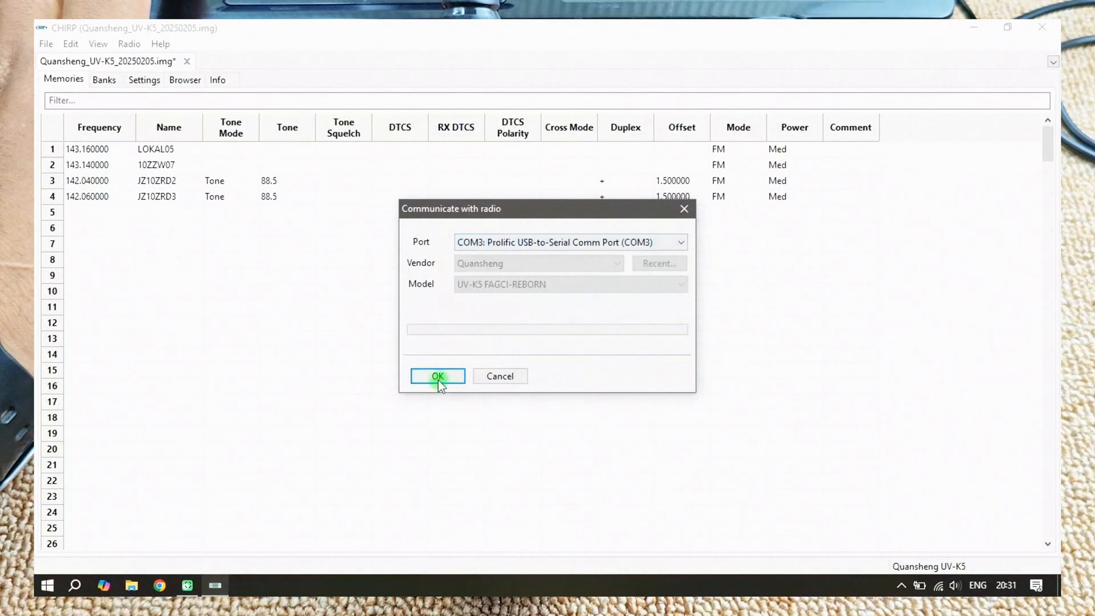
left_click(435, 378)
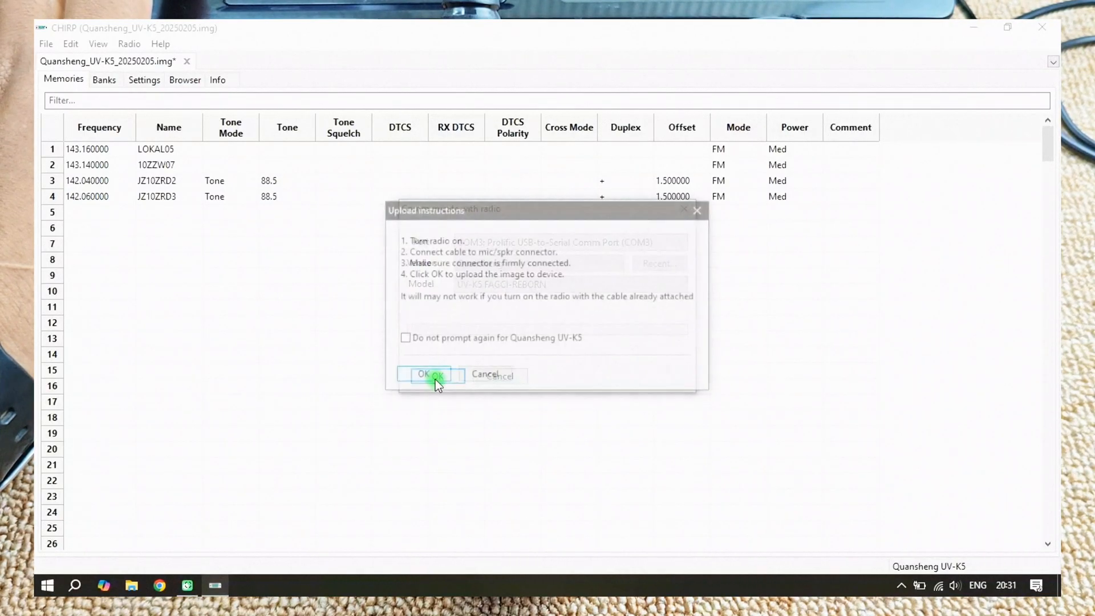
left_click(436, 379)
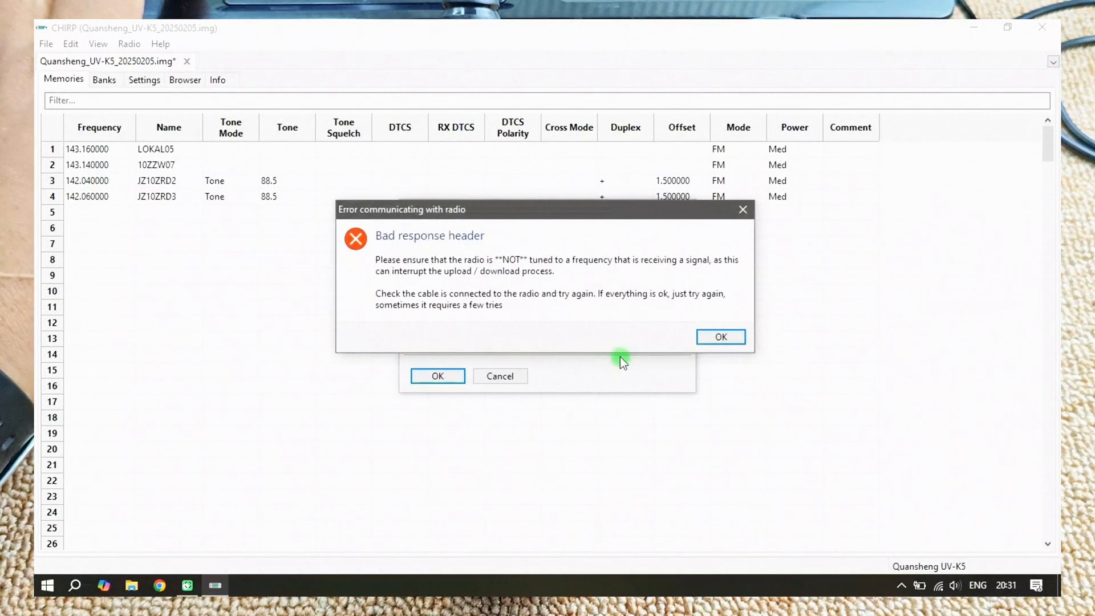
left_click(715, 335)
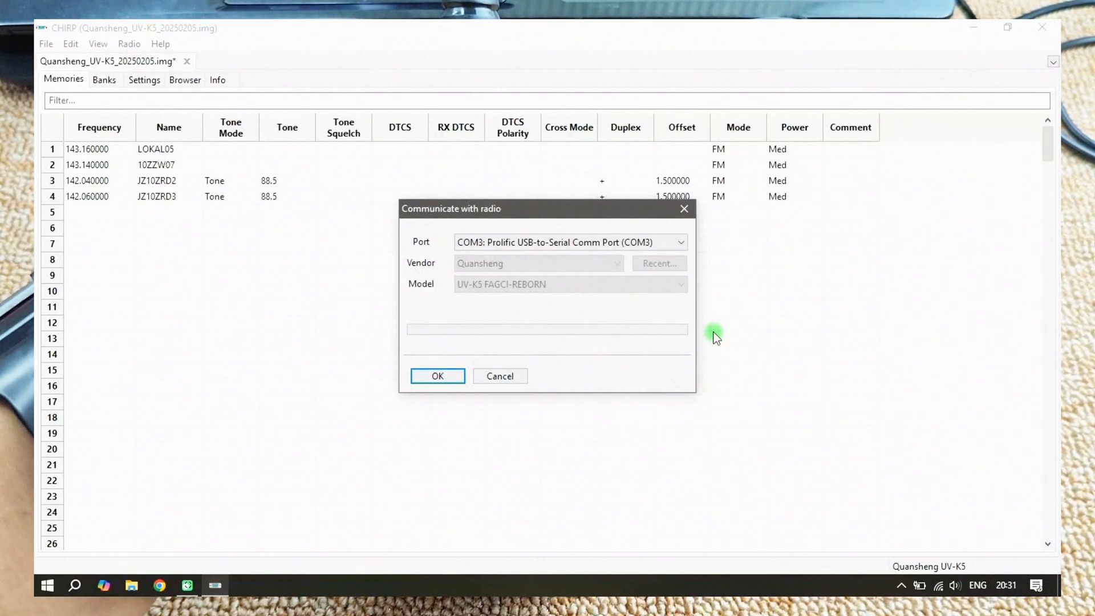
Retry the upload to the UV-K5 FAGCI-REBORN radio over COM3 once more and cancel the communication with the radio
left_click(442, 378)
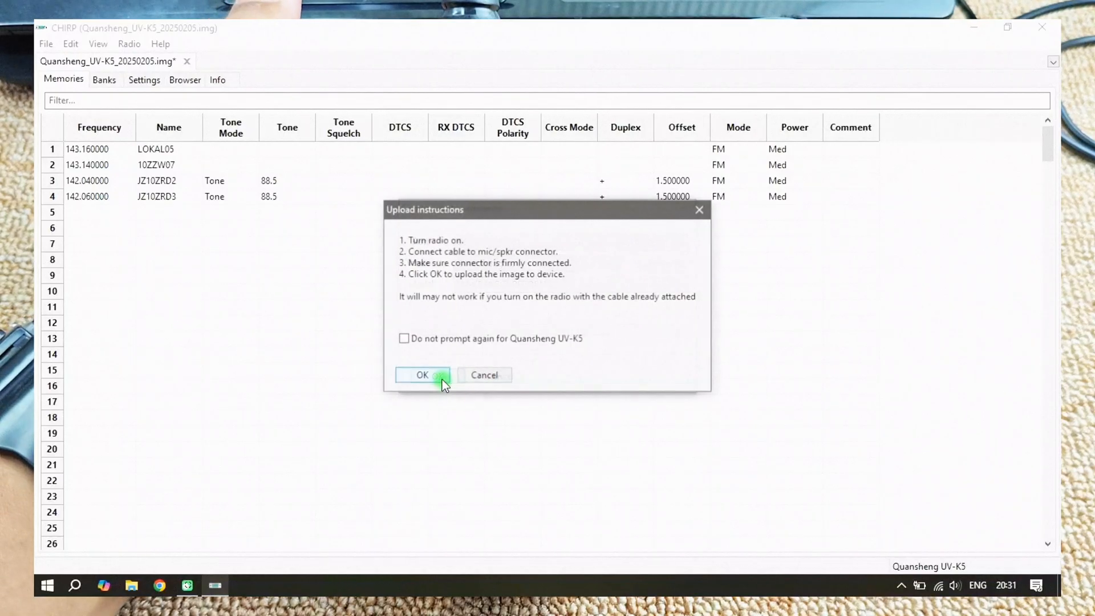
left_click(442, 379)
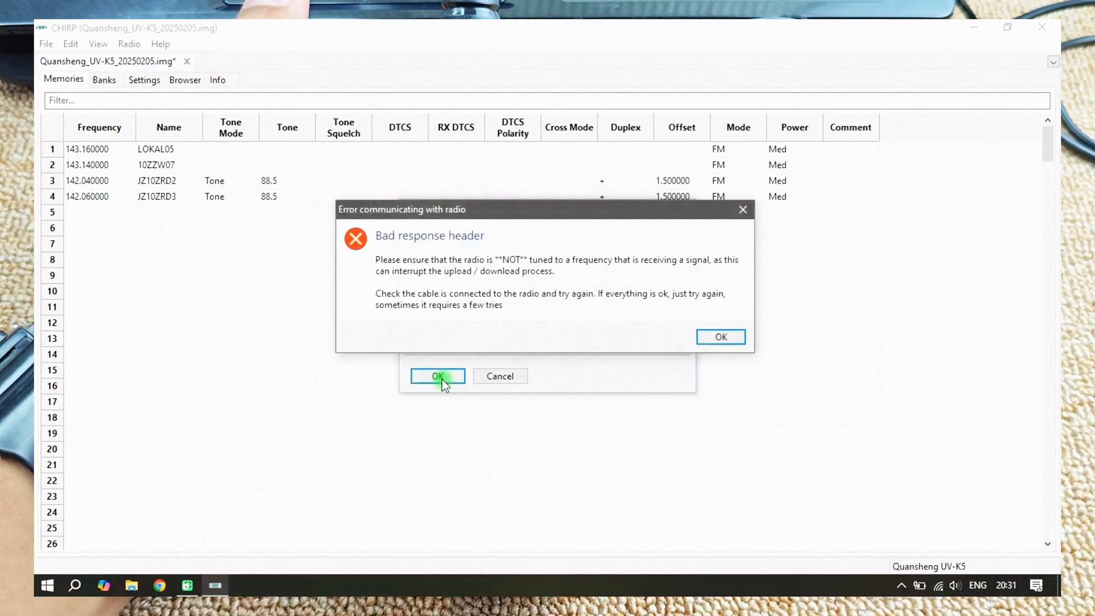
left_click(715, 337)
left_click(512, 375)
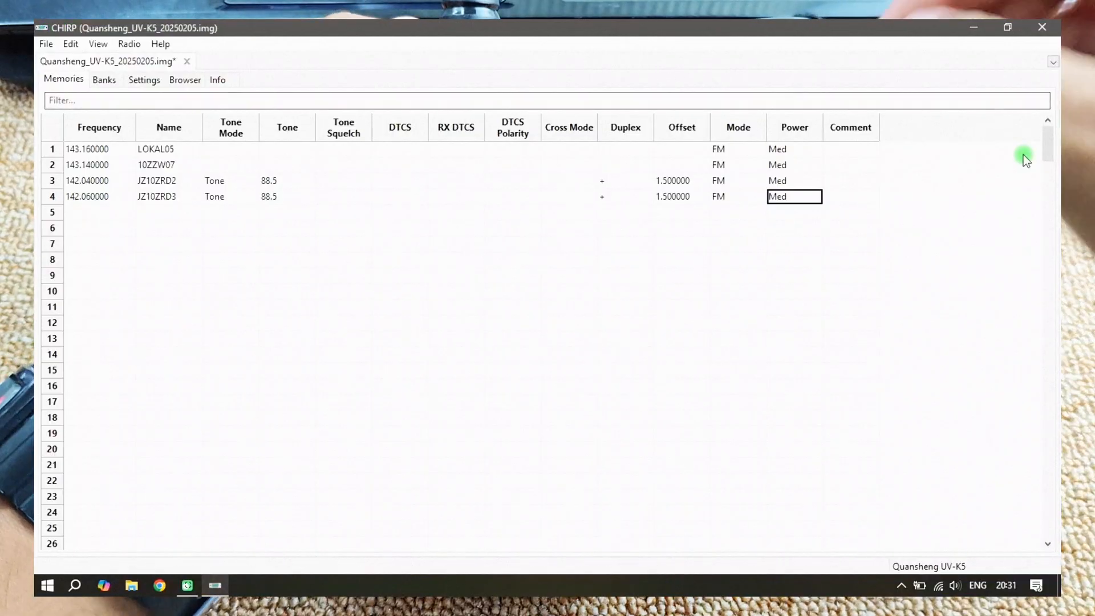